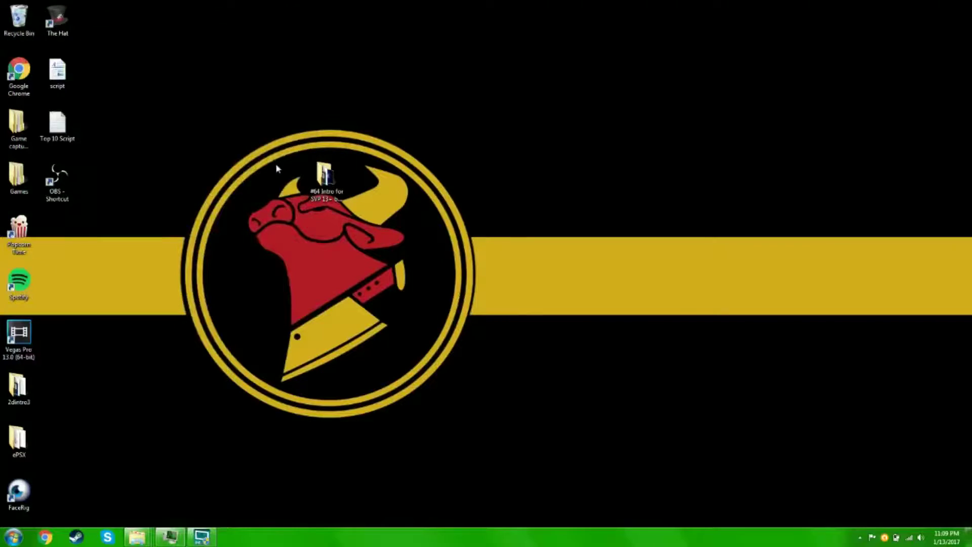
Step: Launch OBS and select the scene named Scene
double_click(57, 180)
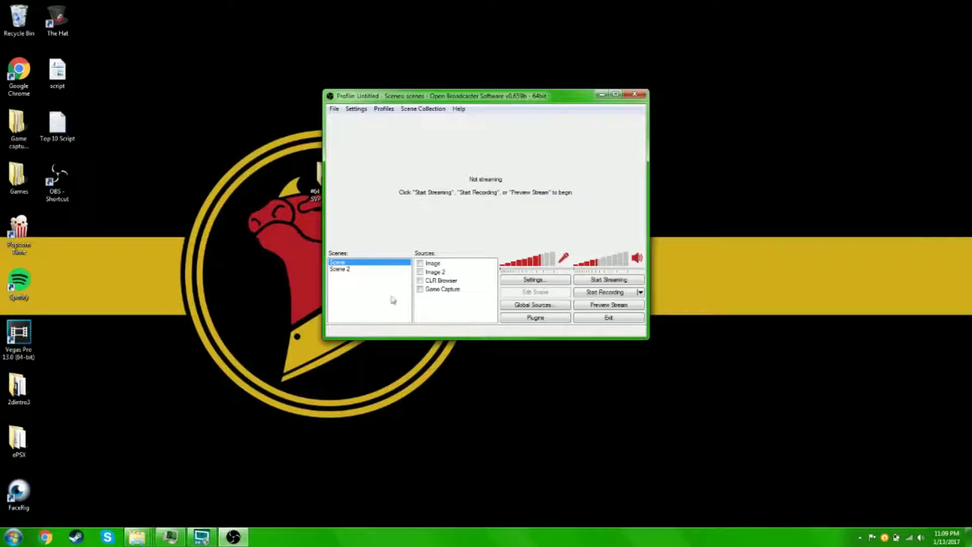
click(355, 270)
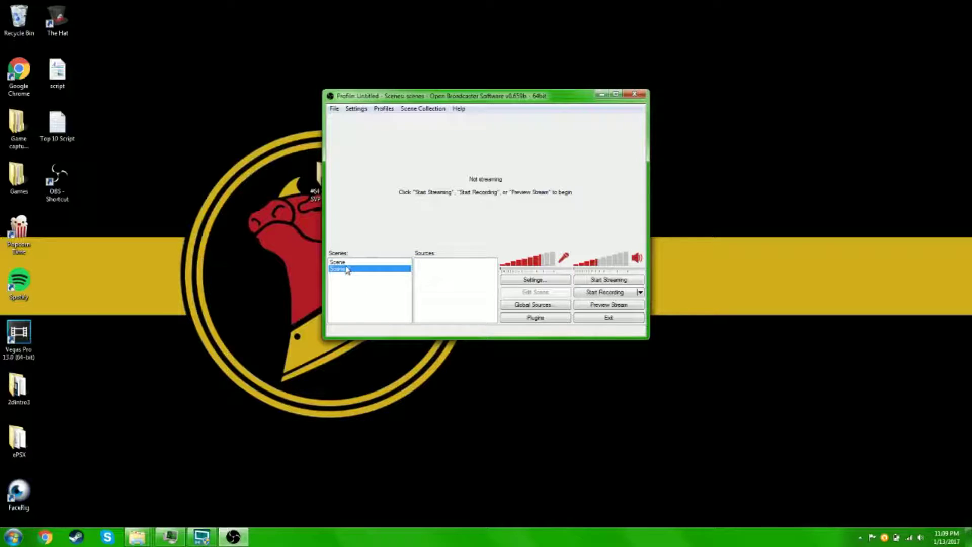
key(Up)
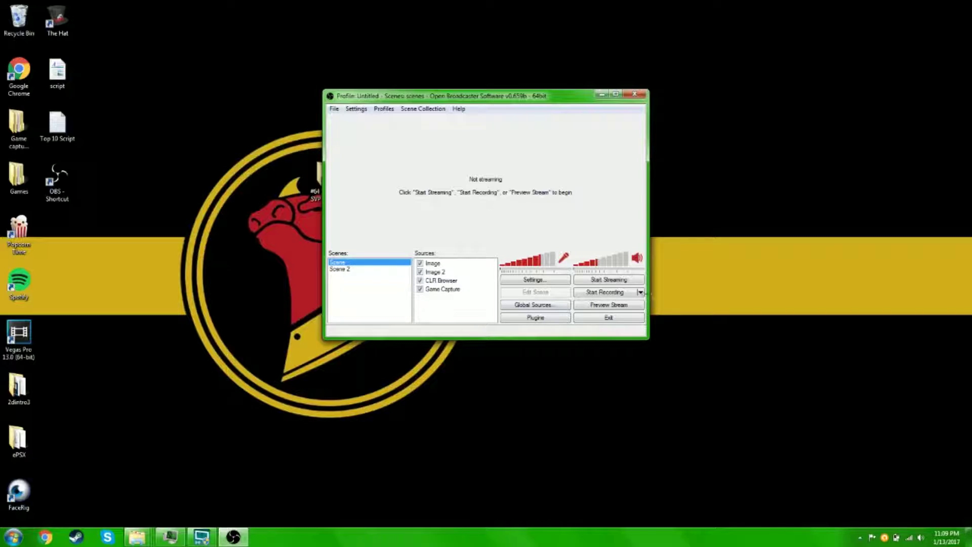
Step: Preview Scene, hide its Game Capture and Image 2 sources, then stop the preview
click(609, 304)
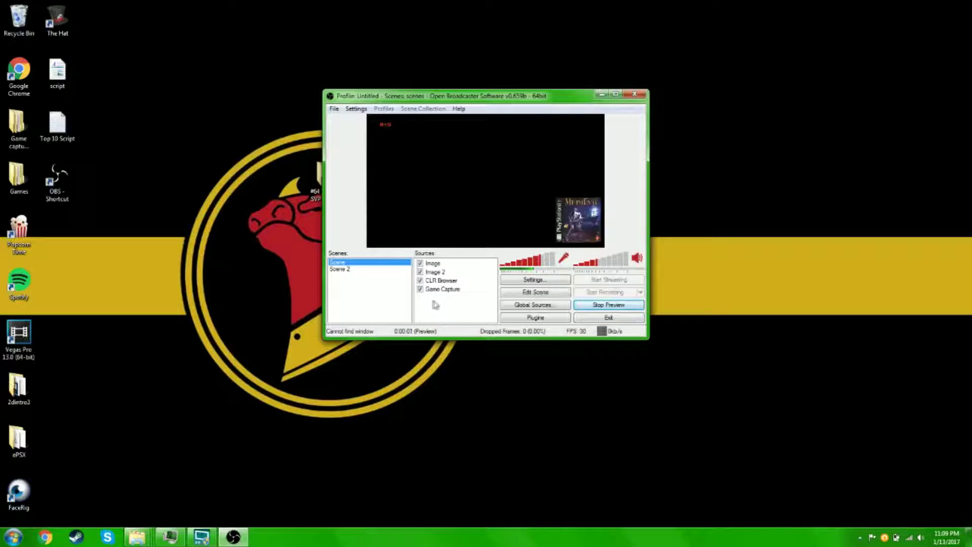
click(419, 290)
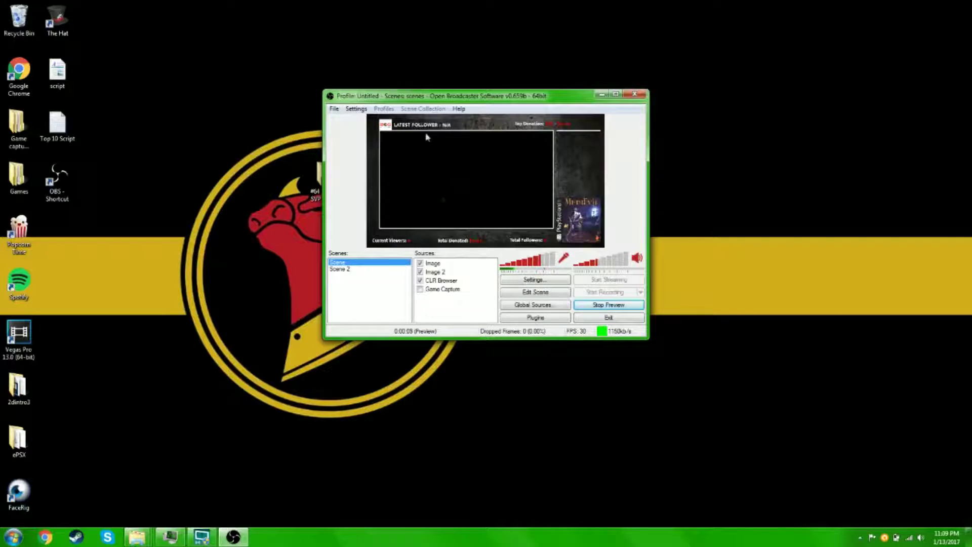
click(419, 272)
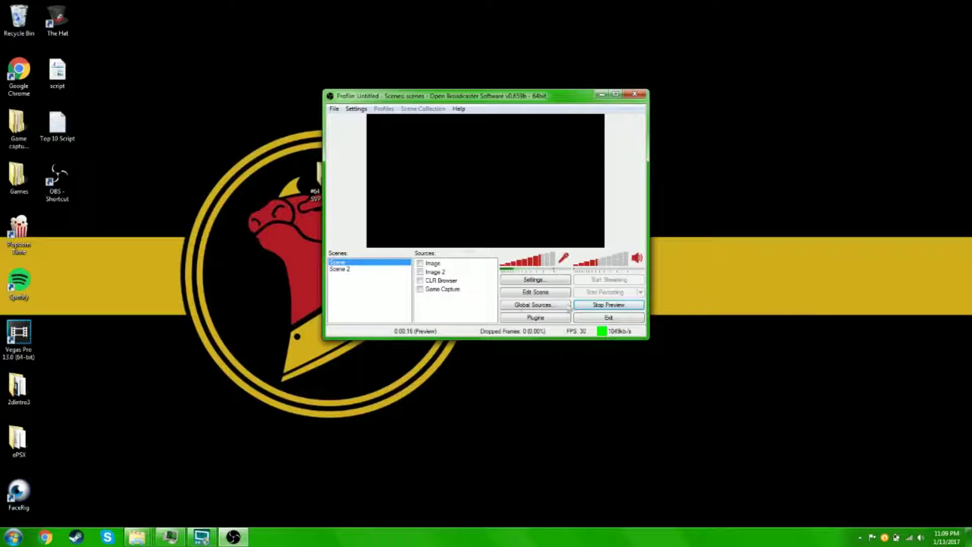
click(608, 304)
Step: Select Scene 2 and add a Video Capture Device source, keeping its default name
click(340, 269)
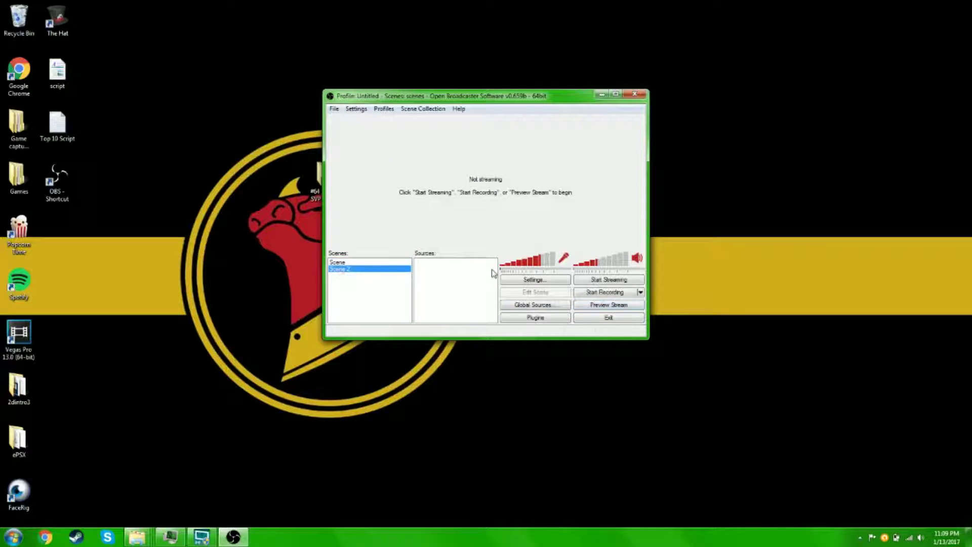
right_click(437, 270)
mouse_move(463, 278)
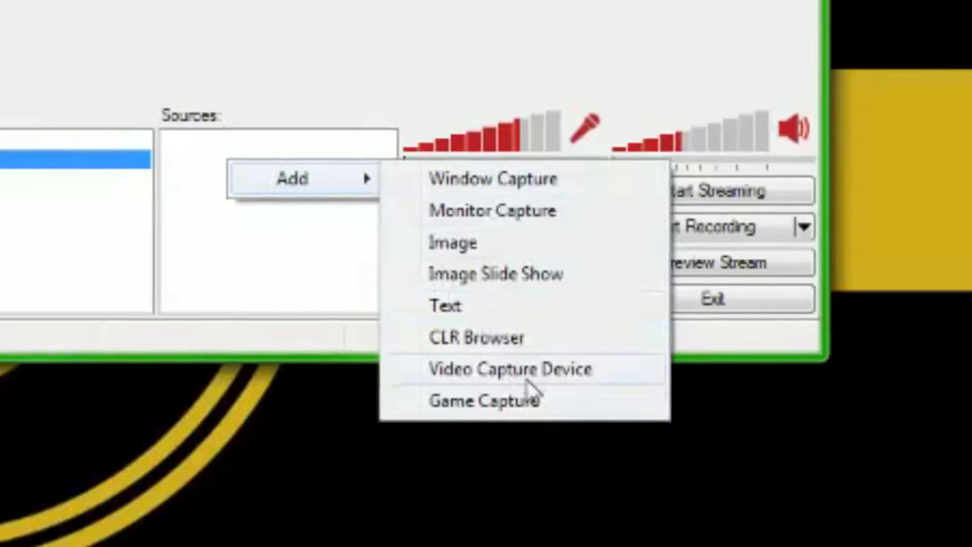
click(527, 356)
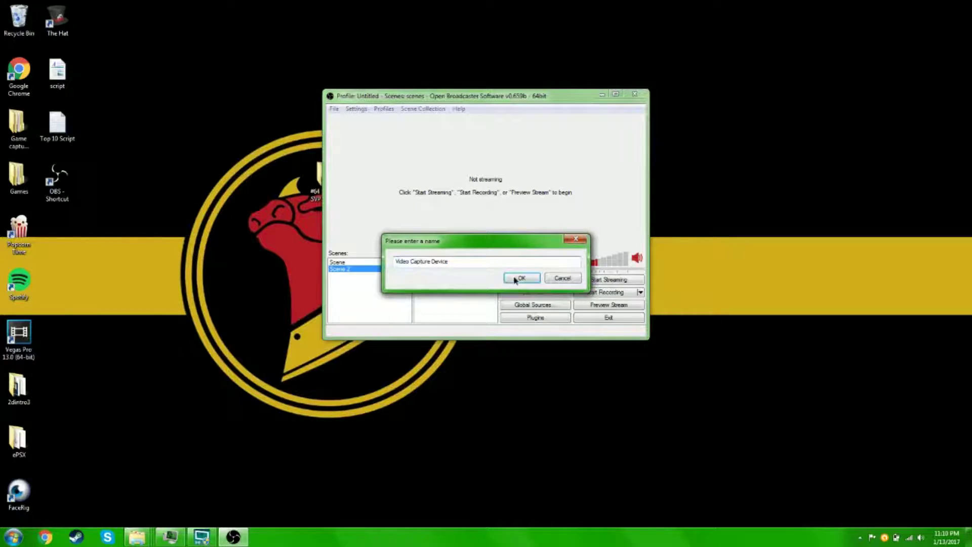
click(515, 278)
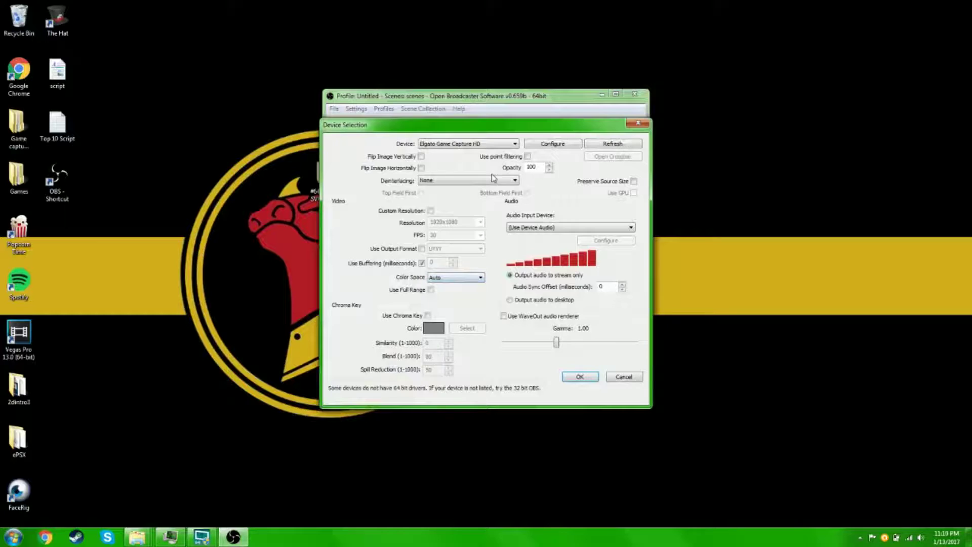
Step: Set the Video Capture Device source to the USB2.0 UVC 2M WebCam and confirm
click(506, 144)
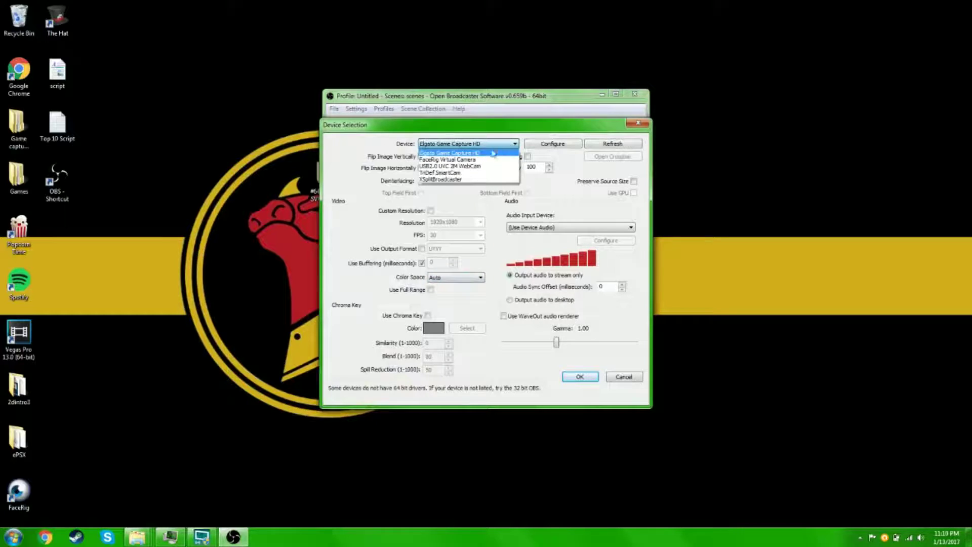
click(475, 166)
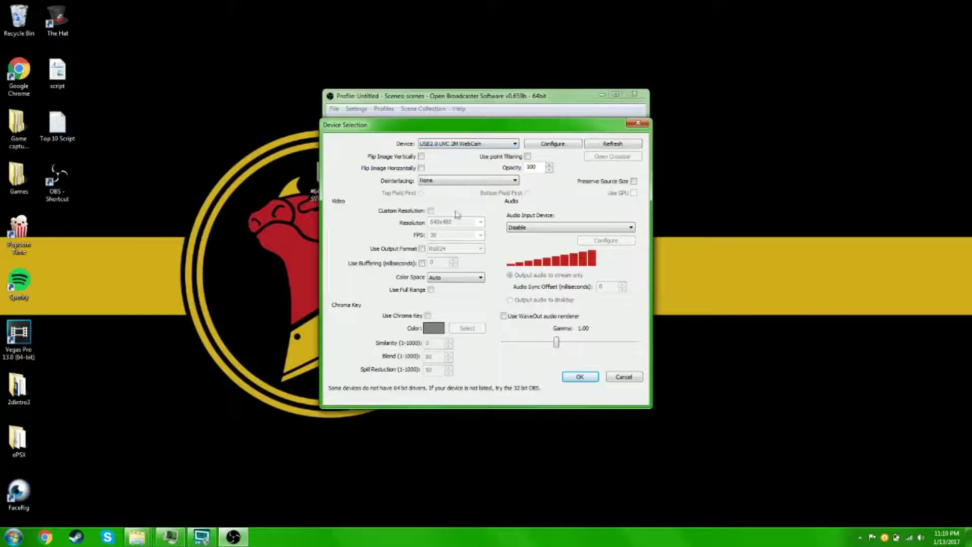
click(580, 377)
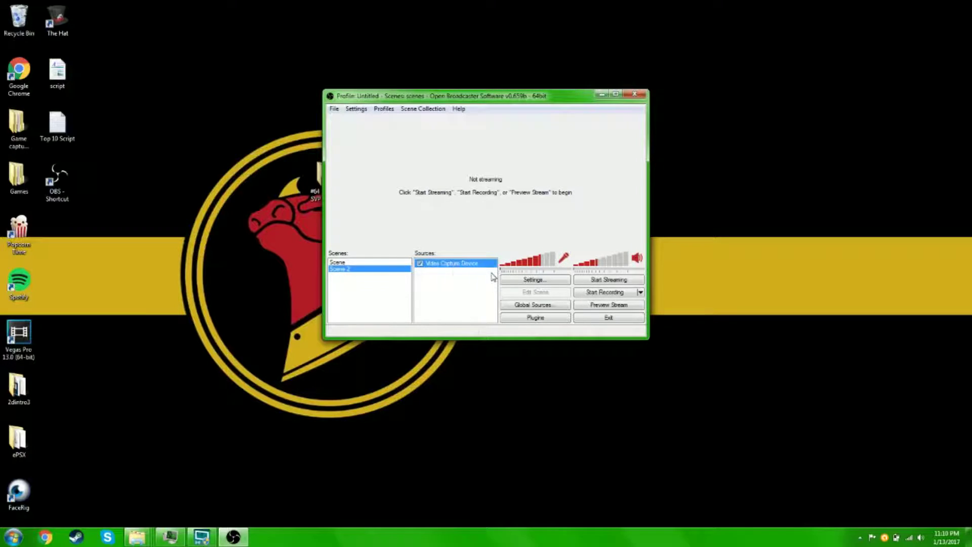
Step: Preview Scene 2 in edit mode and enlarge the capture source to fill the preview
click(610, 305)
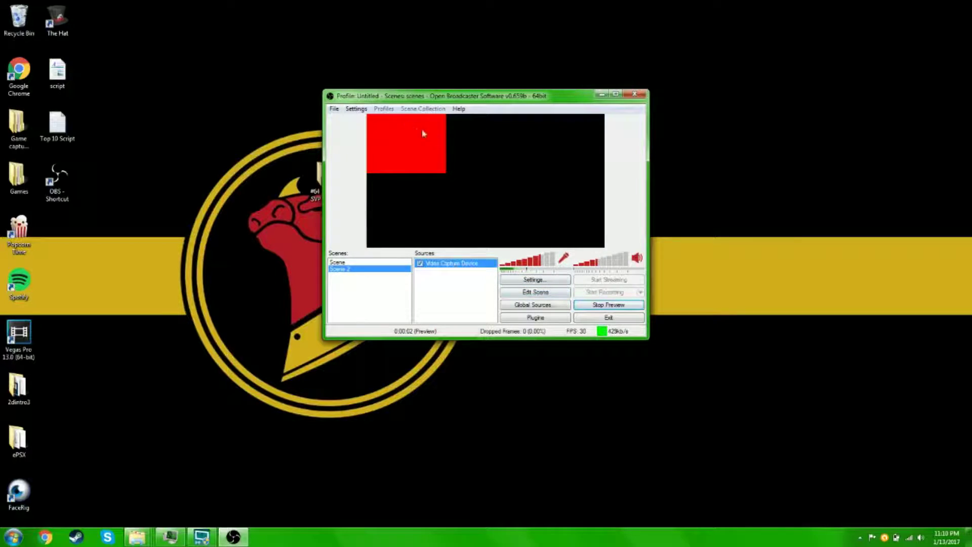
click(536, 294)
drag(442, 172, 426, 158)
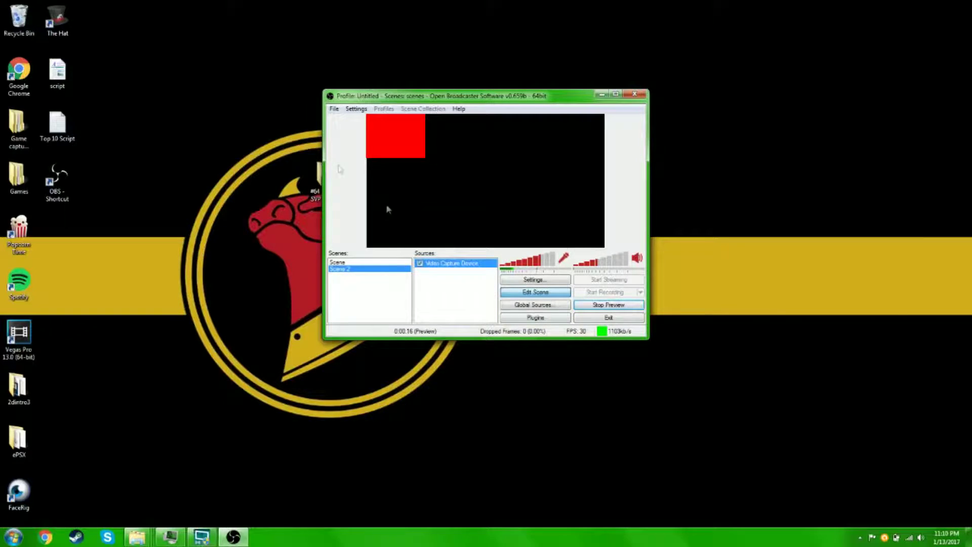
Step: Move the webcam feed into the bottom-right corner of Scene 2
click(202, 535)
click(419, 263)
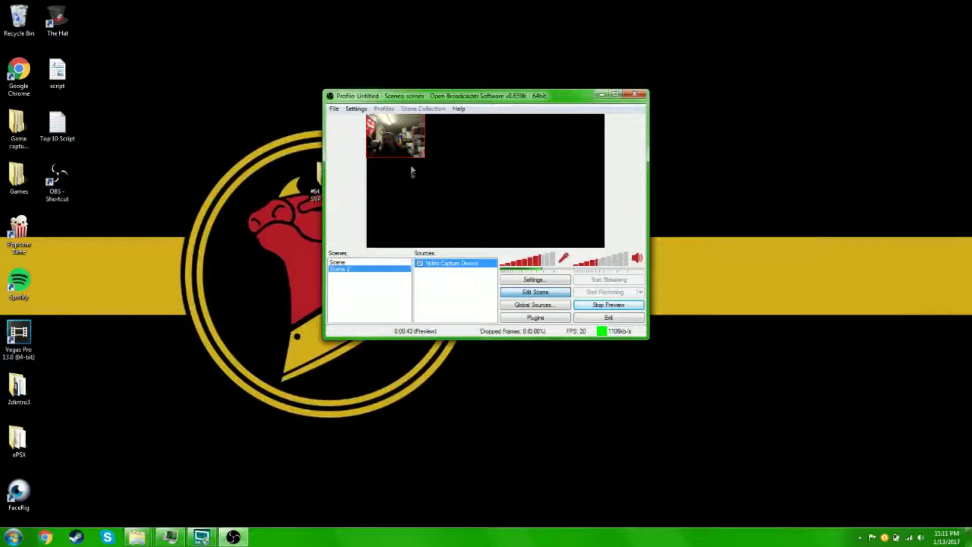
click(426, 160)
drag(423, 158, 595, 238)
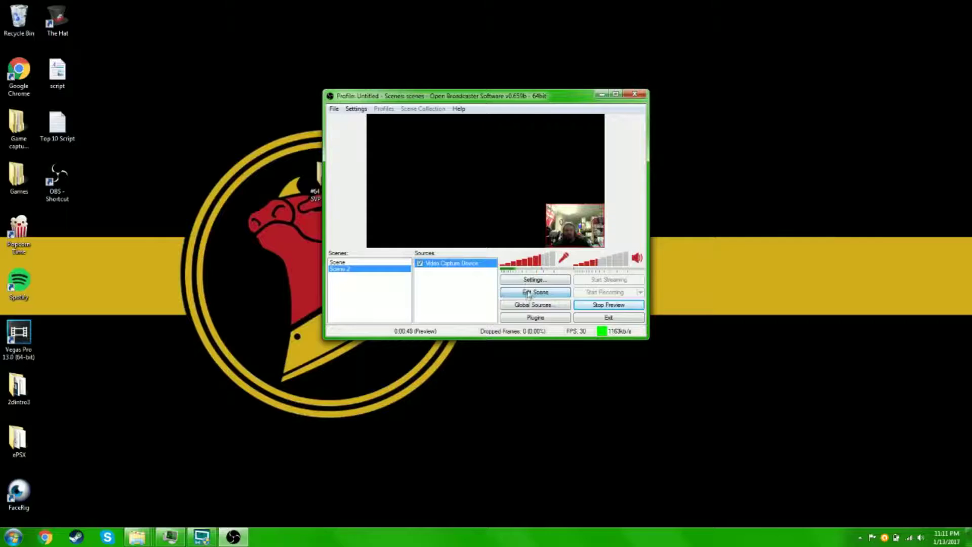
drag(655, 147, 673, 104)
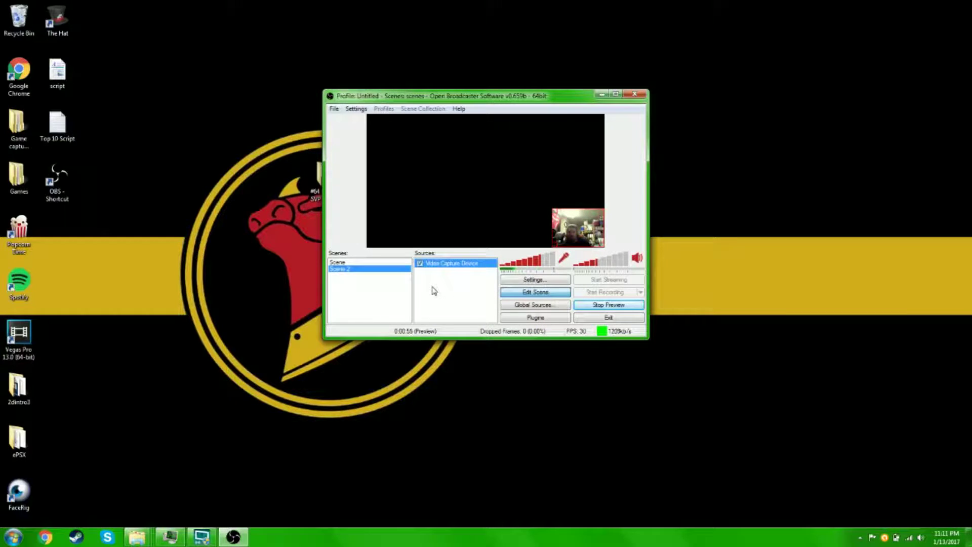
Step: Add a CLR Browser source to Scene 2, keeping the default name CLR Browser
right_click(443, 293)
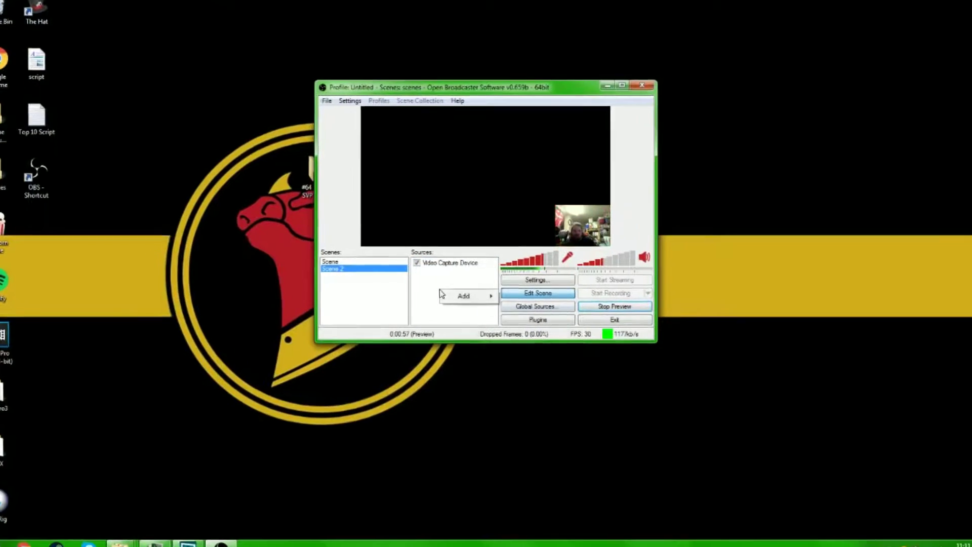
mouse_move(465, 296)
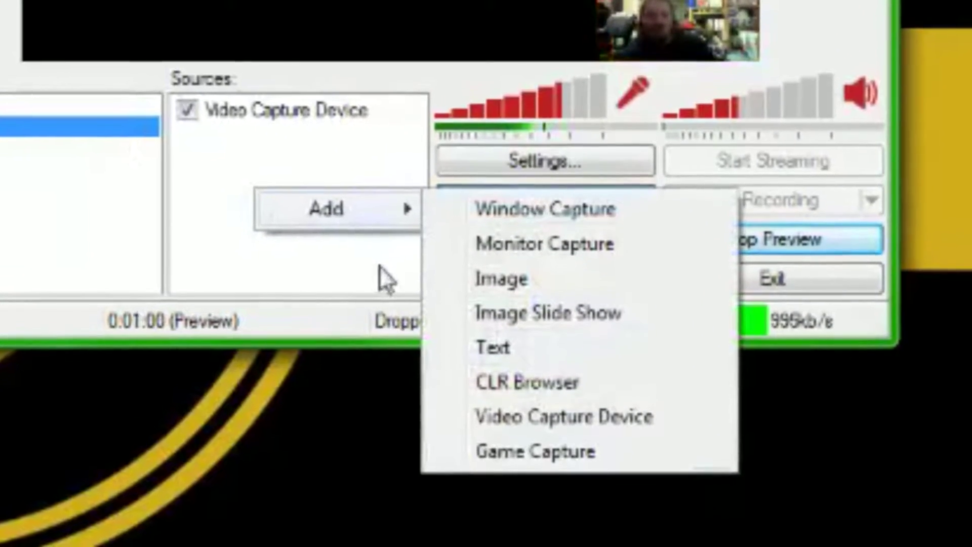
click(532, 337)
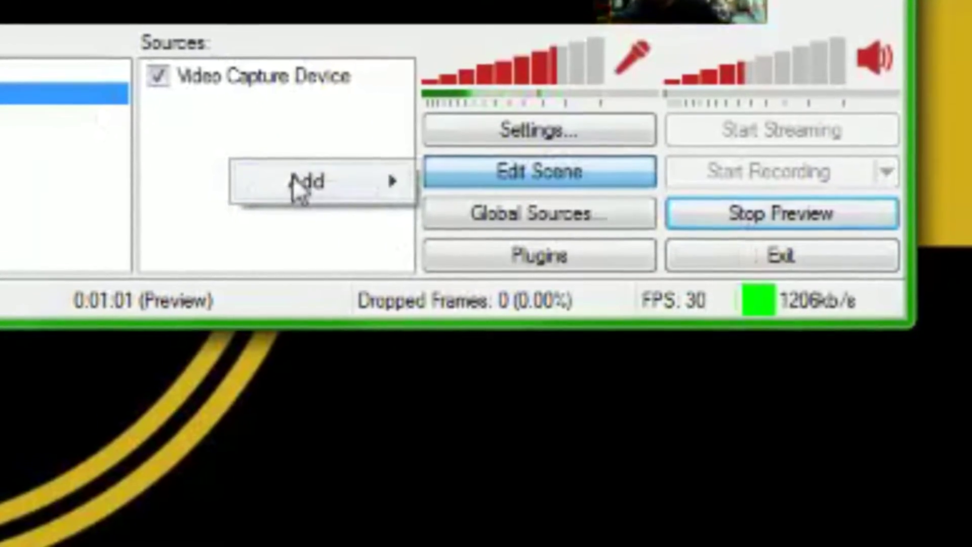
mouse_move(306, 198)
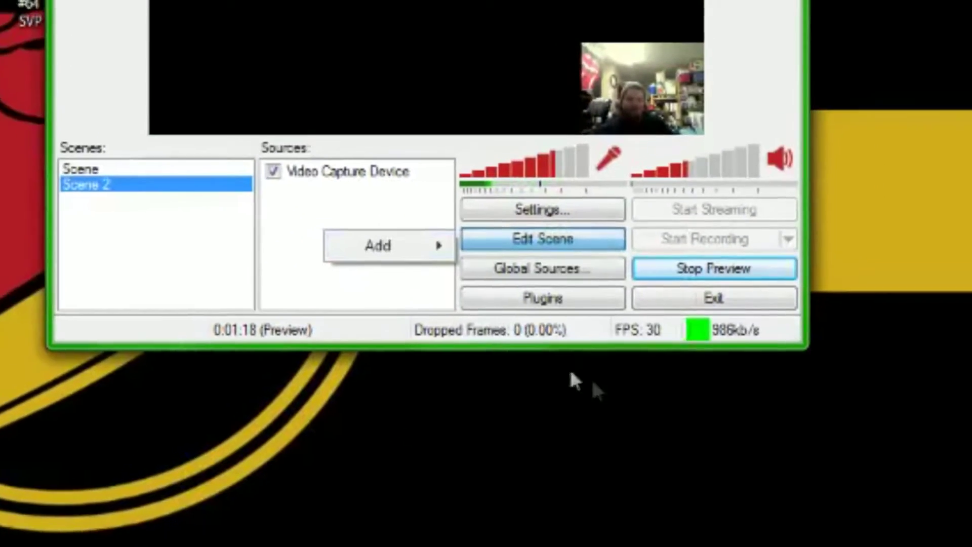
mouse_move(397, 247)
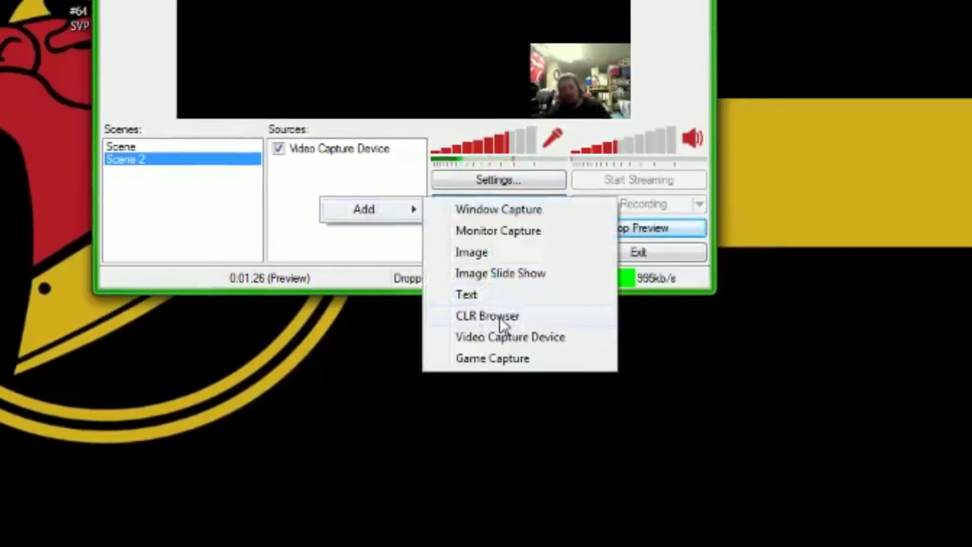
click(500, 317)
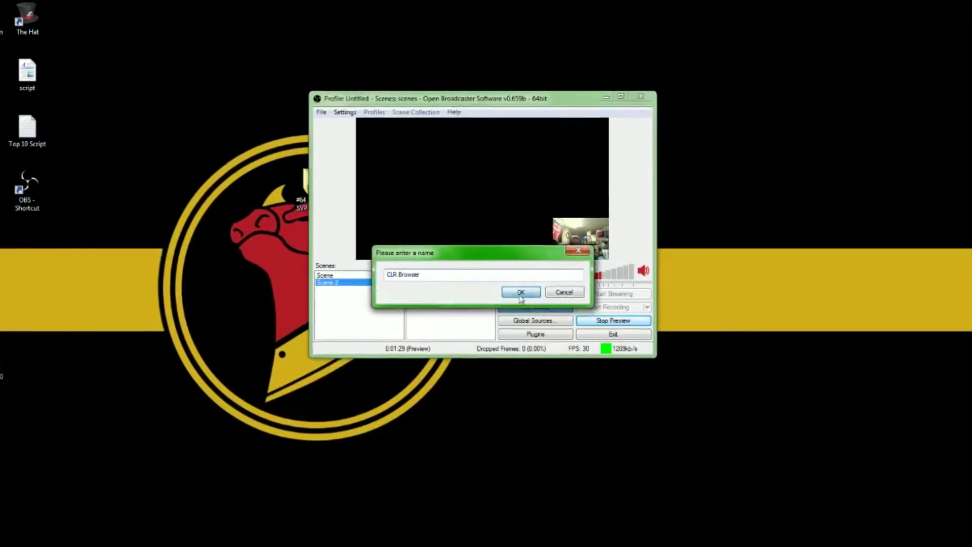
click(523, 294)
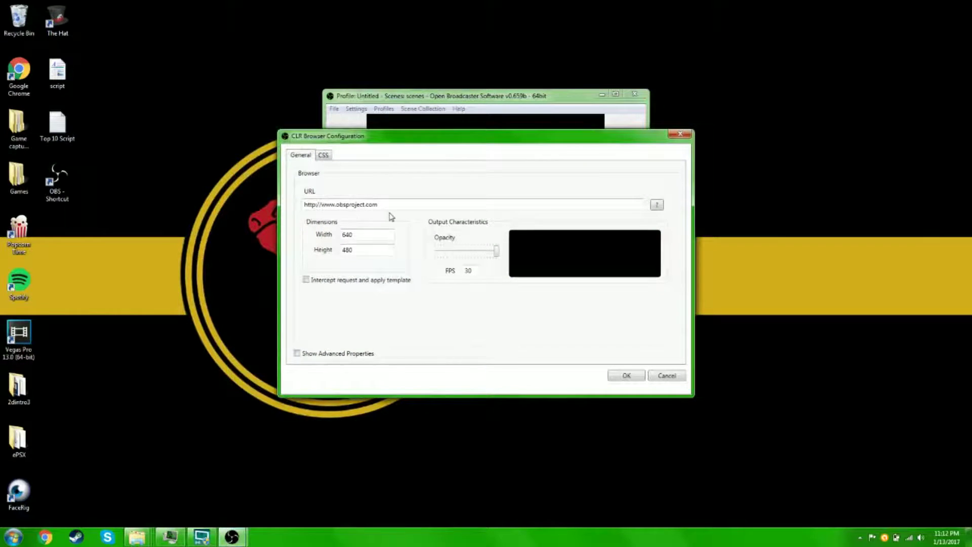
Step: Empty the CLR Browser URL field, removing the default obsproject.com address and a wrongly pasted path
drag(405, 207, 260, 208)
key(BackSpace)
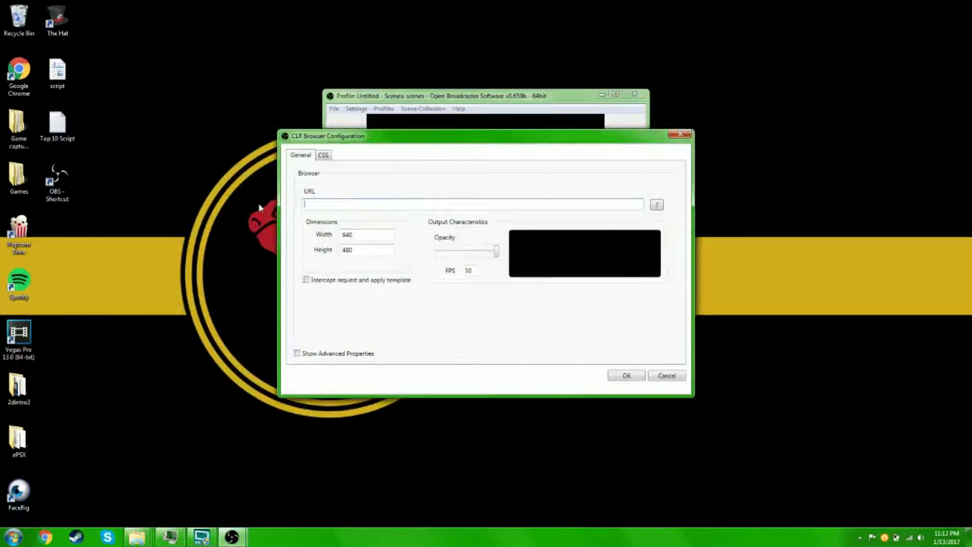
right_click(317, 205)
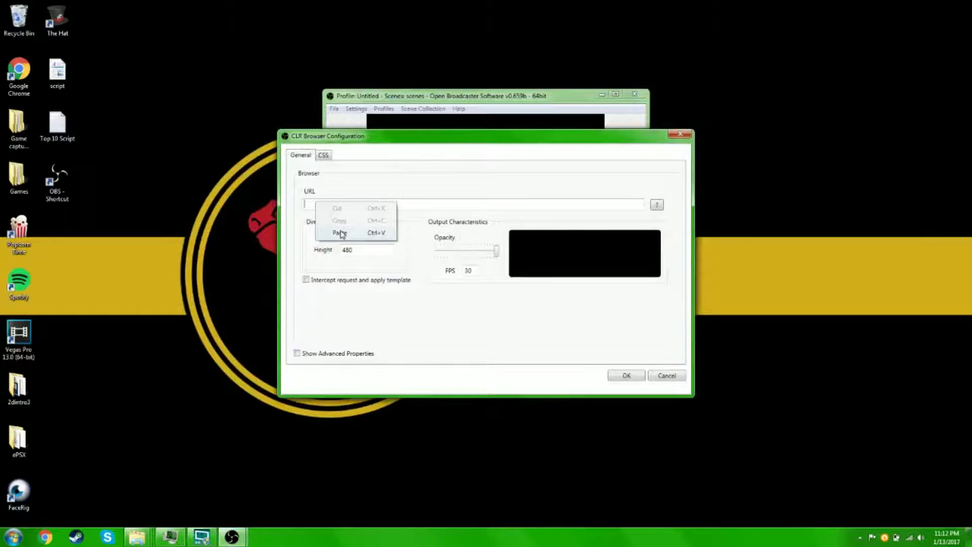
click(339, 233)
drag(459, 203, 222, 205)
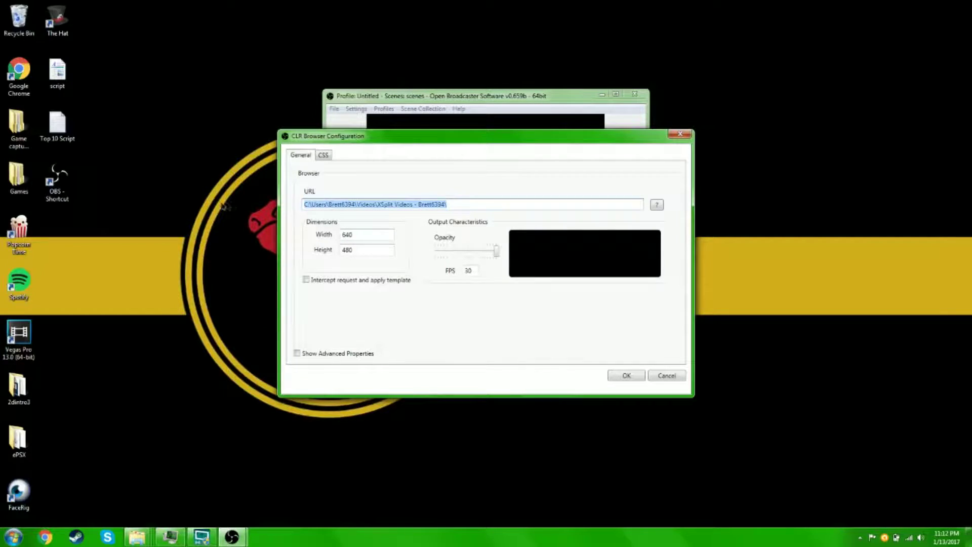
key(BackSpace)
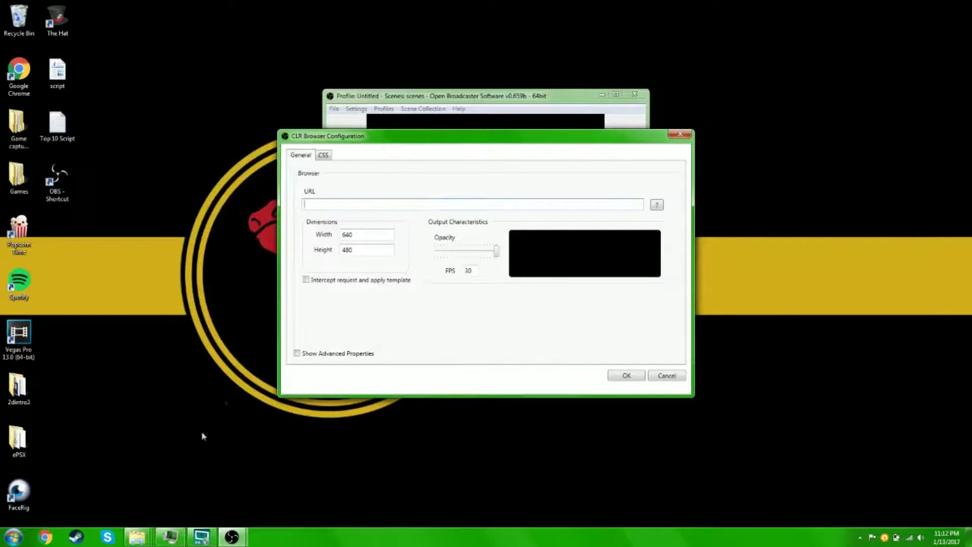
click(54, 529)
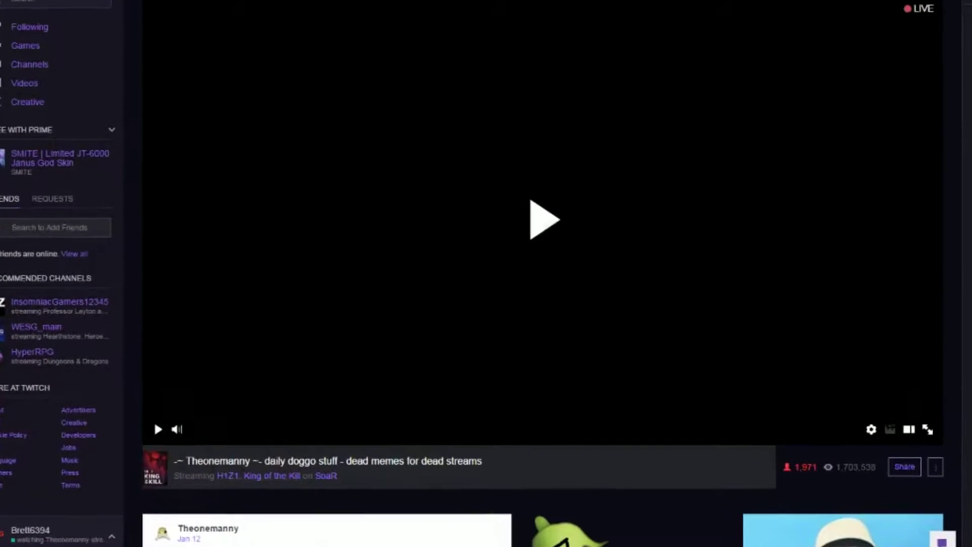
Step: Copy the streampro.io overlay page's address from Chrome's address bar
click(151, 425)
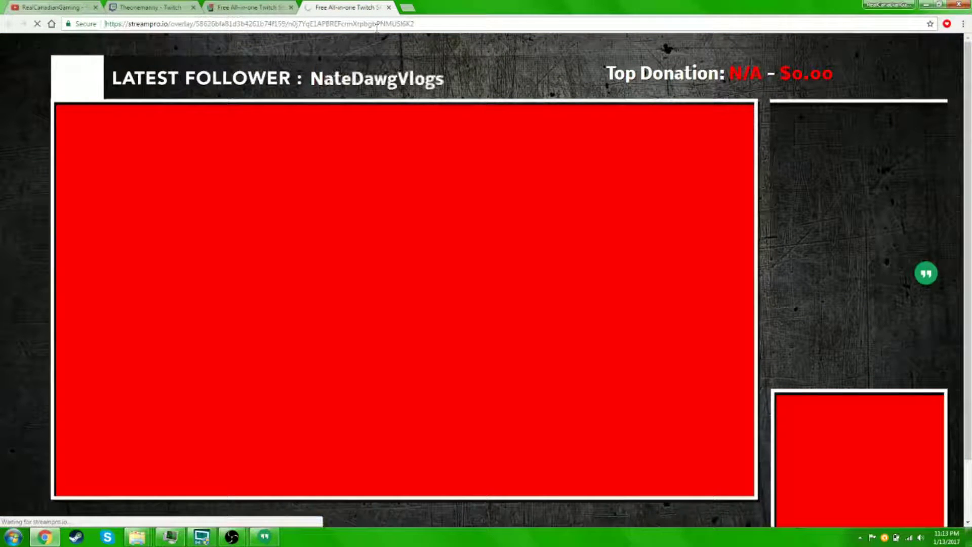
right_click(376, 29)
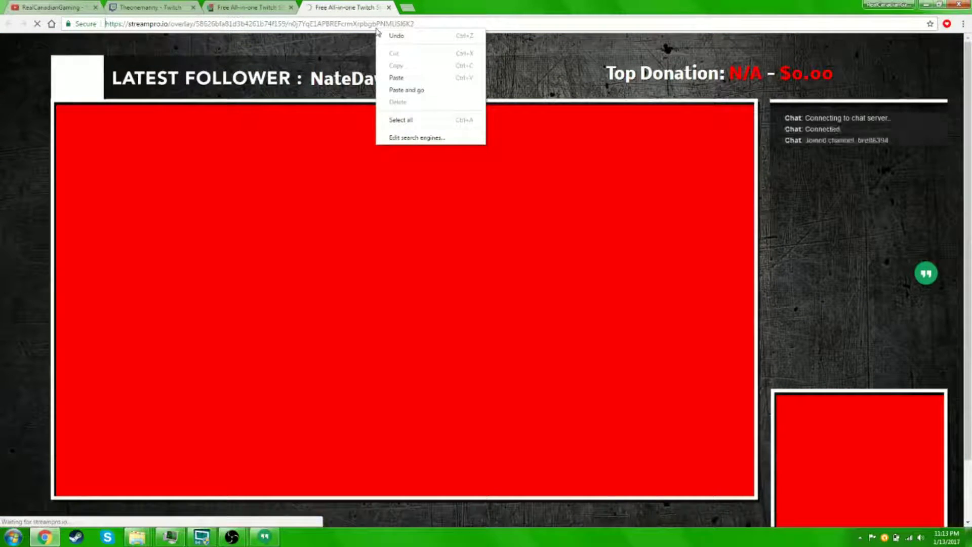
right_click(190, 24)
key(Escape)
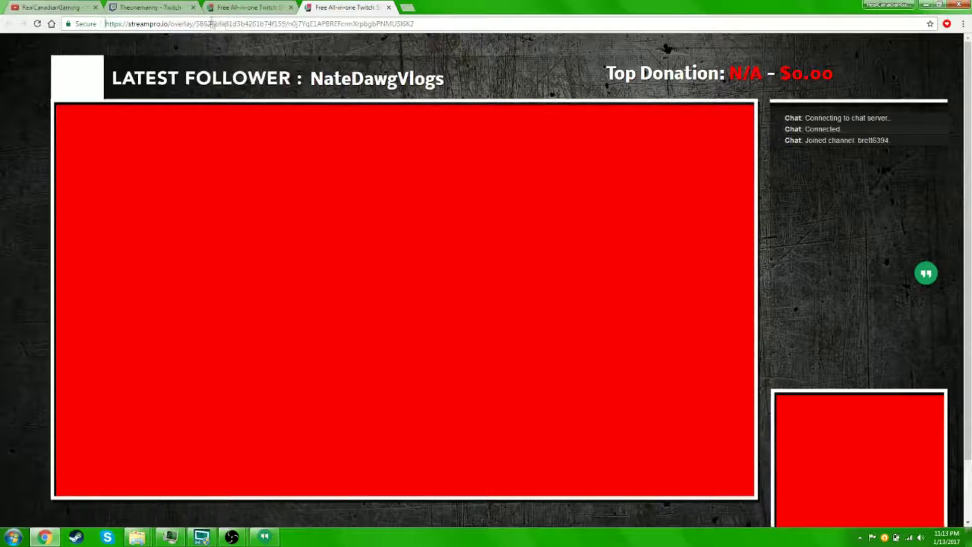
right_click(211, 24)
key(Escape)
right_click(245, 28)
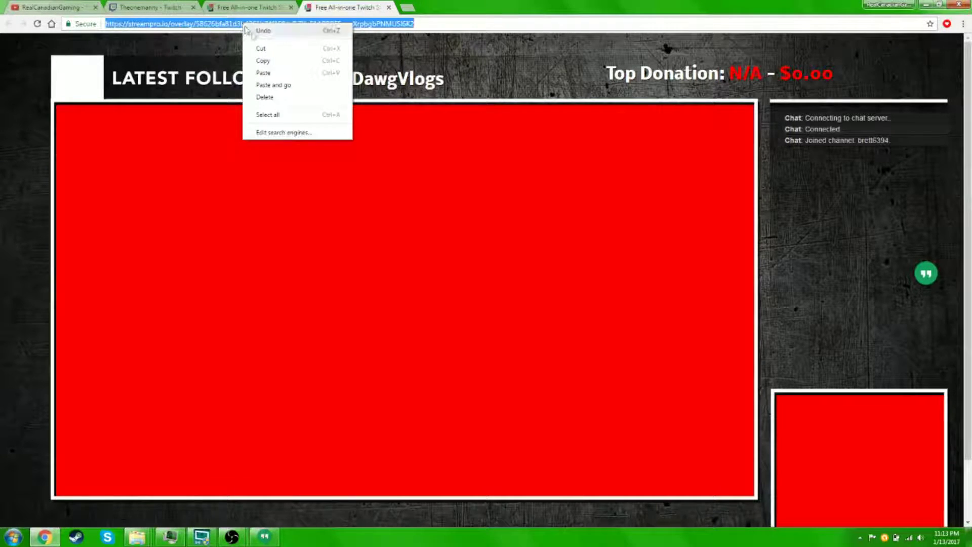
click(261, 60)
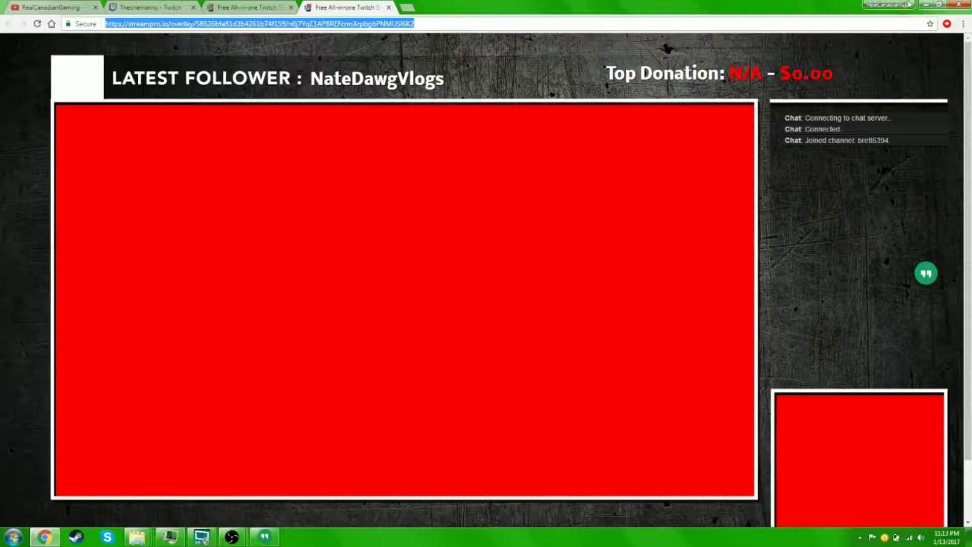
Step: Paste the StreamPro overlay address as the browser source URL, set 1920×1080, and apply
click(924, 5)
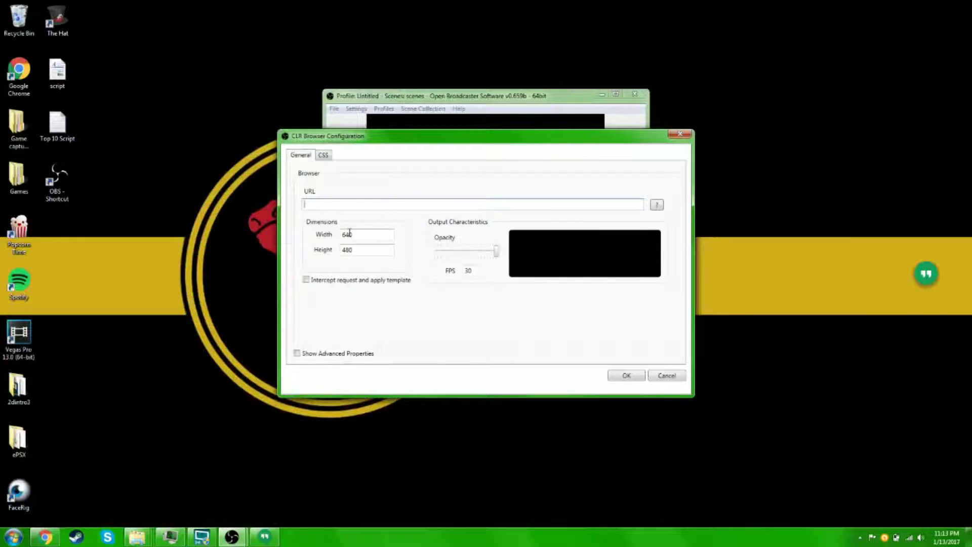
right_click(343, 207)
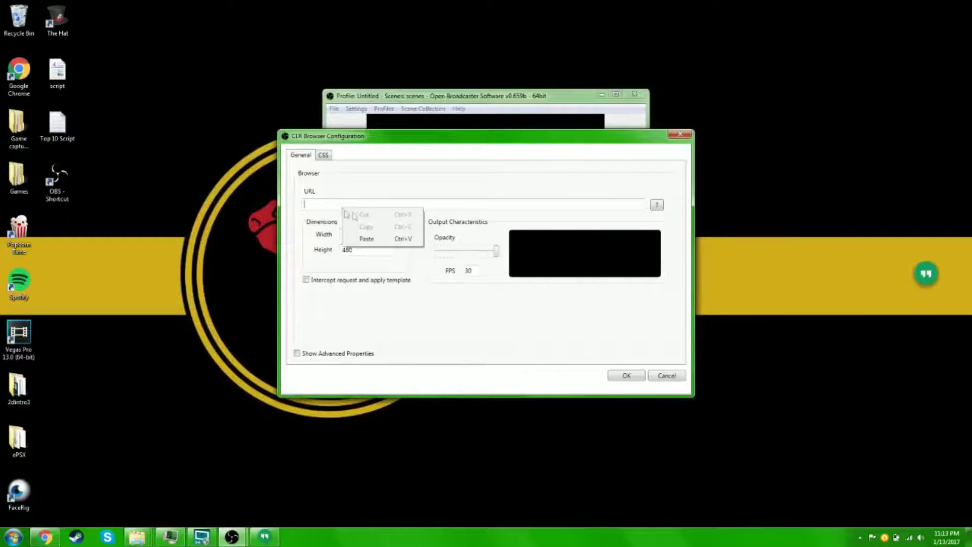
click(375, 234)
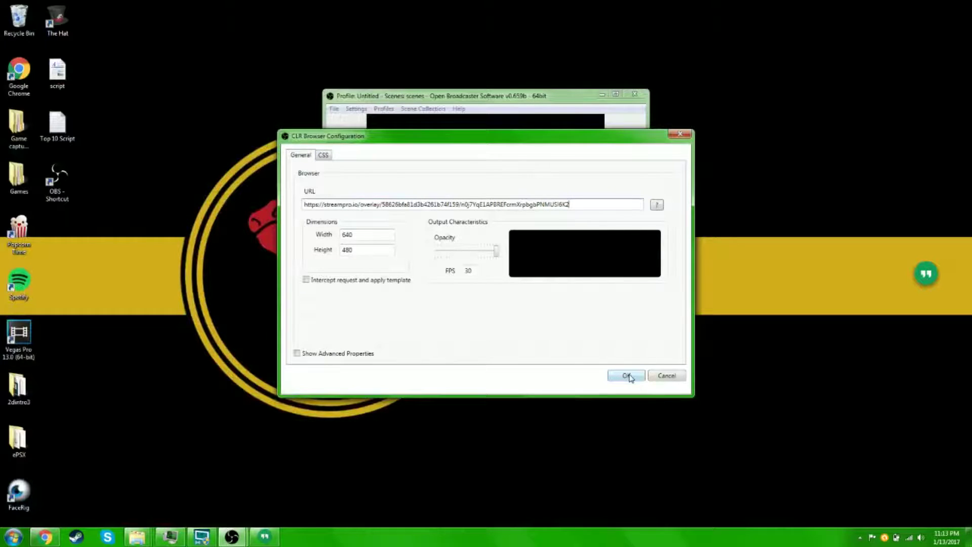
double_click(368, 234)
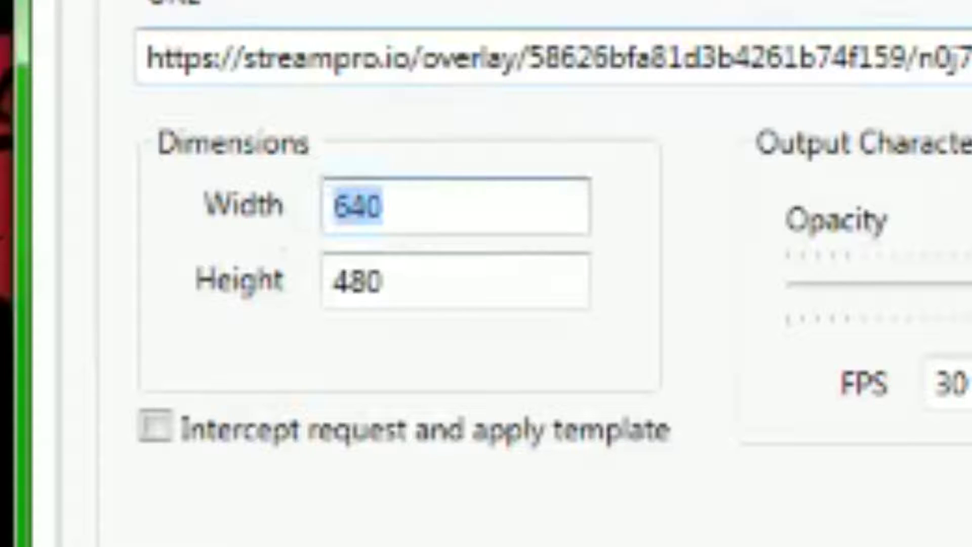
text(19)
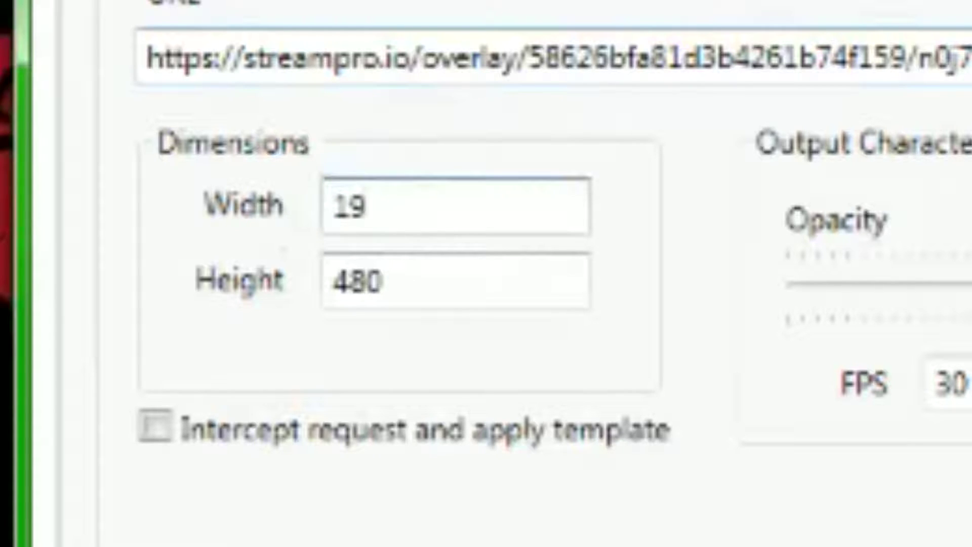
text(20)
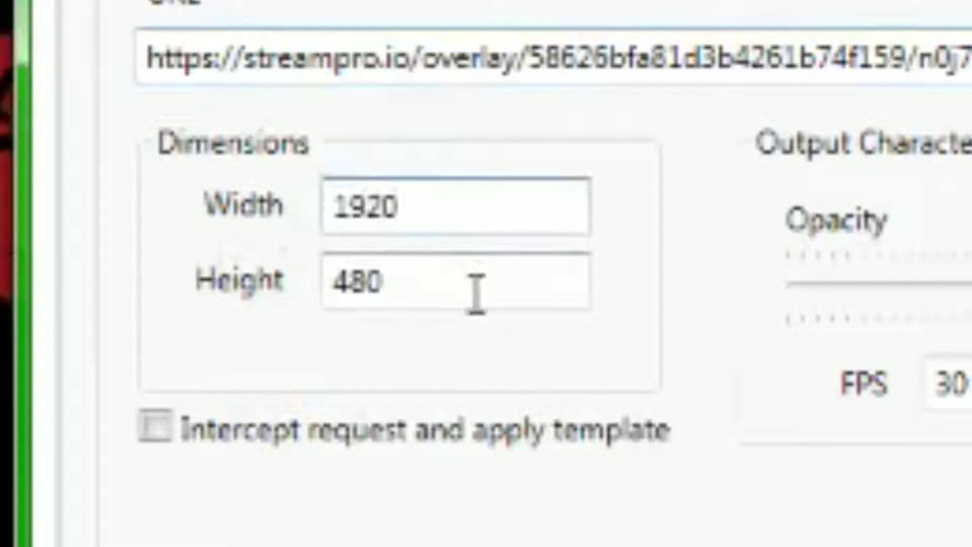
key(Tab)
text(10)
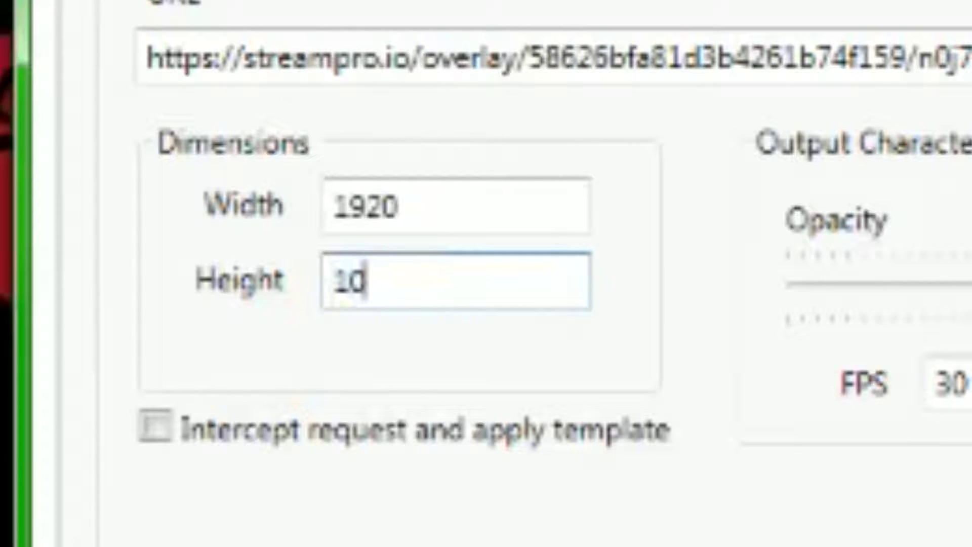
text(80)
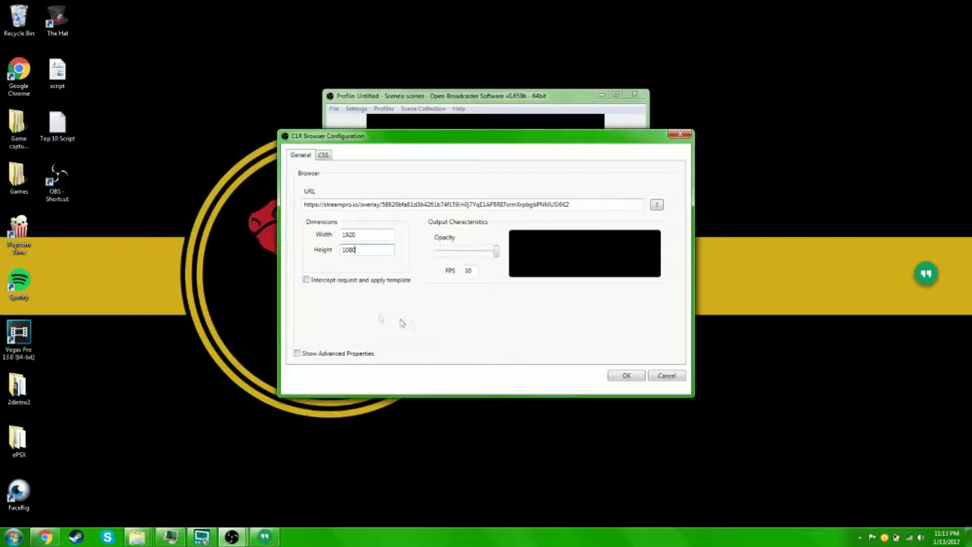
click(624, 377)
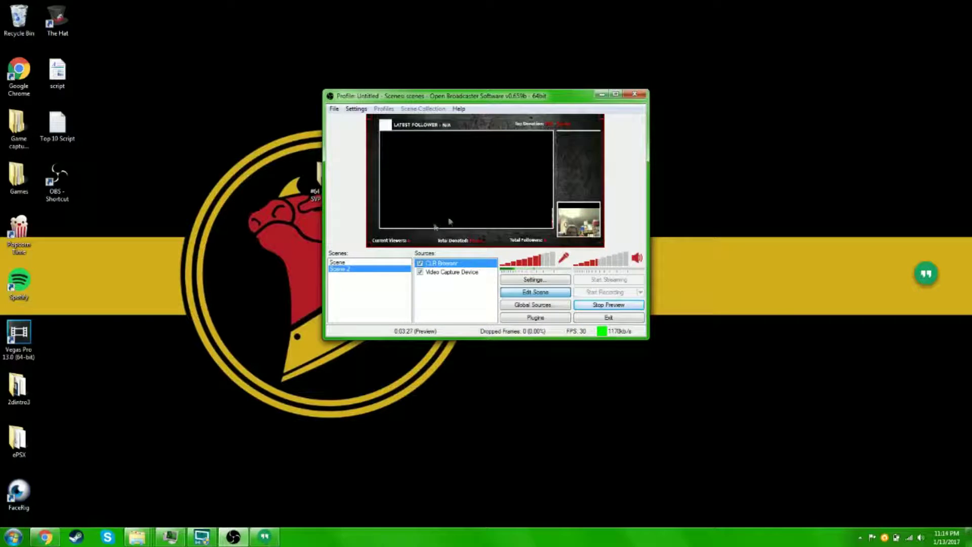
Step: Select the webcam in the preview and bring up the Sources list's add menu
click(581, 221)
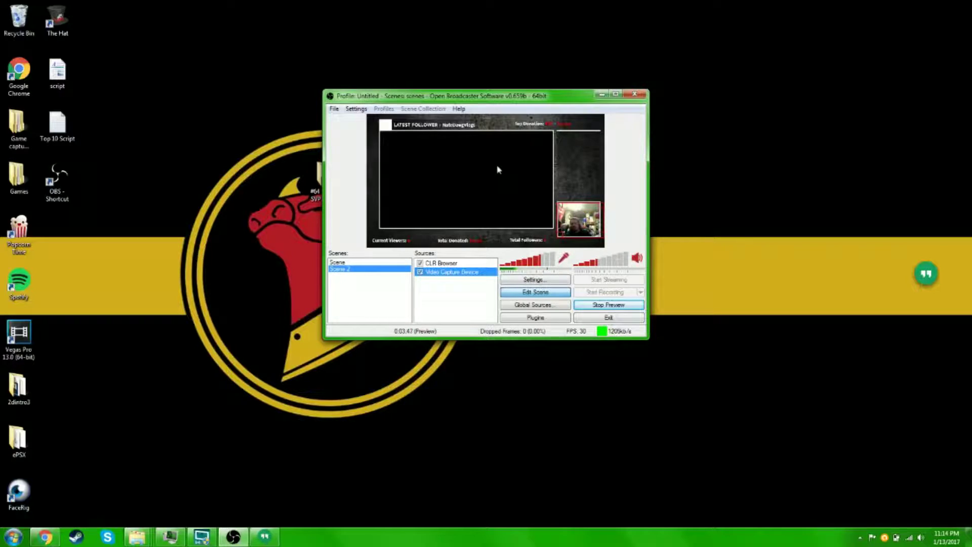
right_click(452, 298)
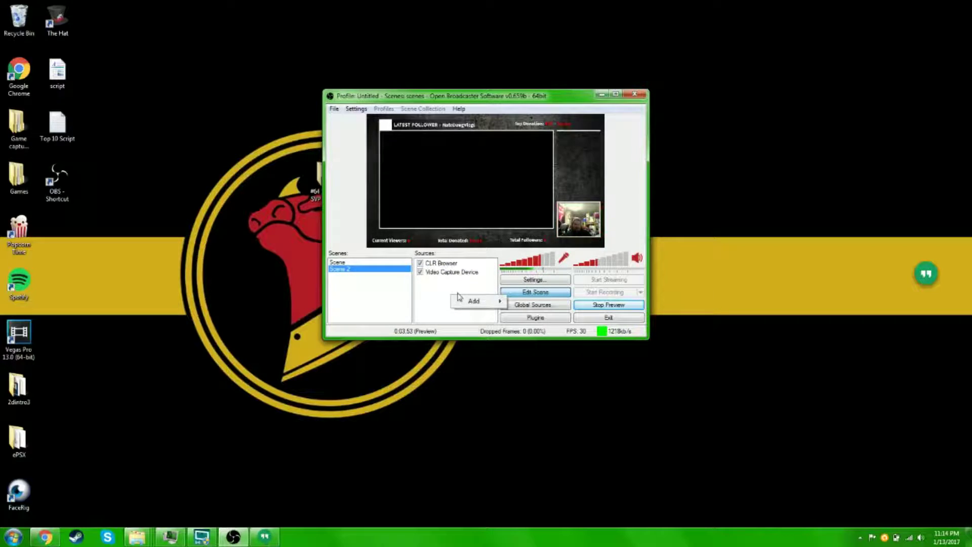
Step: Add an Image source using wwe 2k17 > rcg > 512x512 rcg, and shrink the logo
click(472, 301)
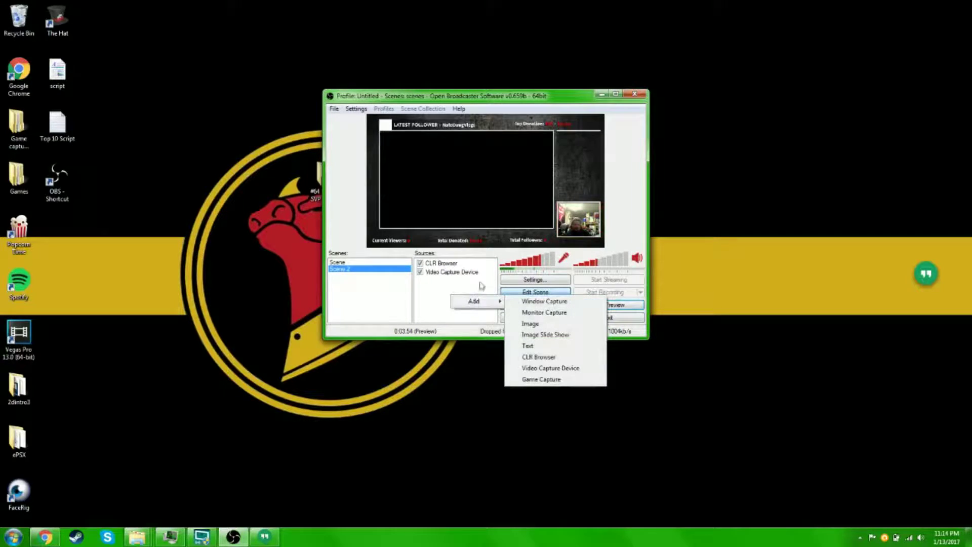
click(546, 326)
click(512, 278)
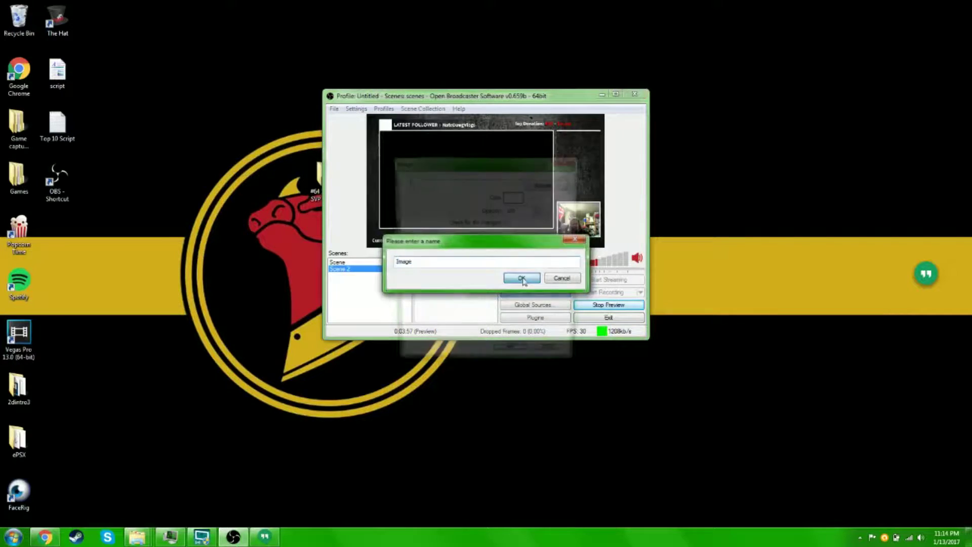
click(546, 185)
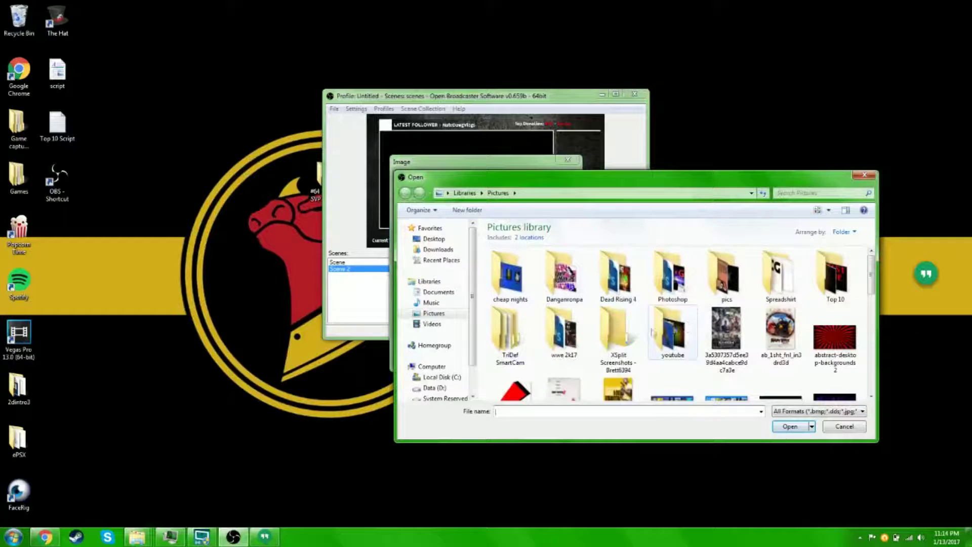
double_click(563, 334)
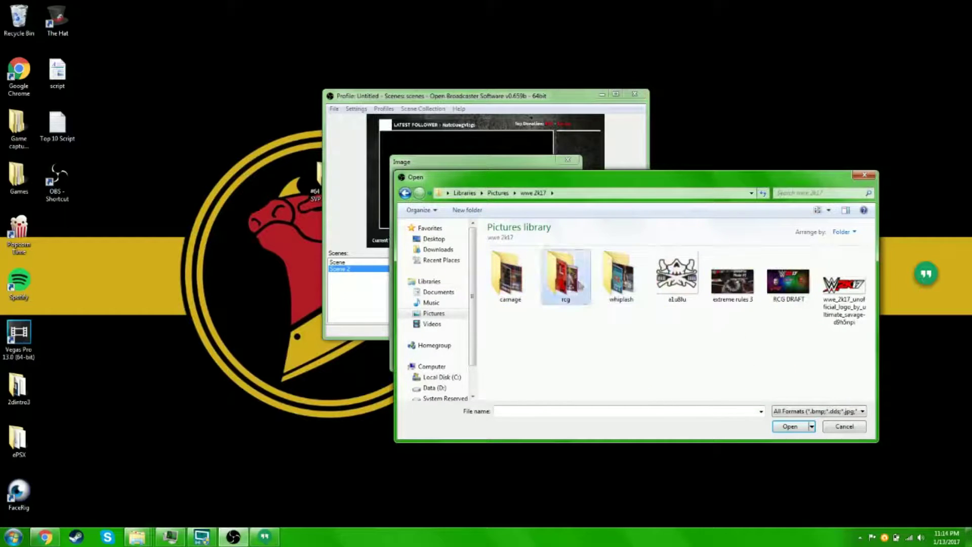
double_click(580, 286)
click(790, 427)
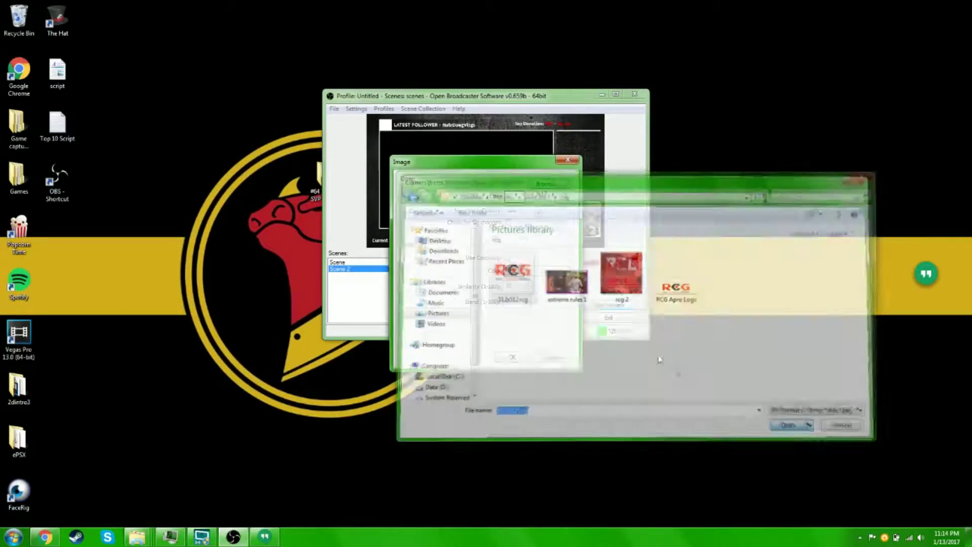
click(513, 357)
drag(468, 172, 406, 113)
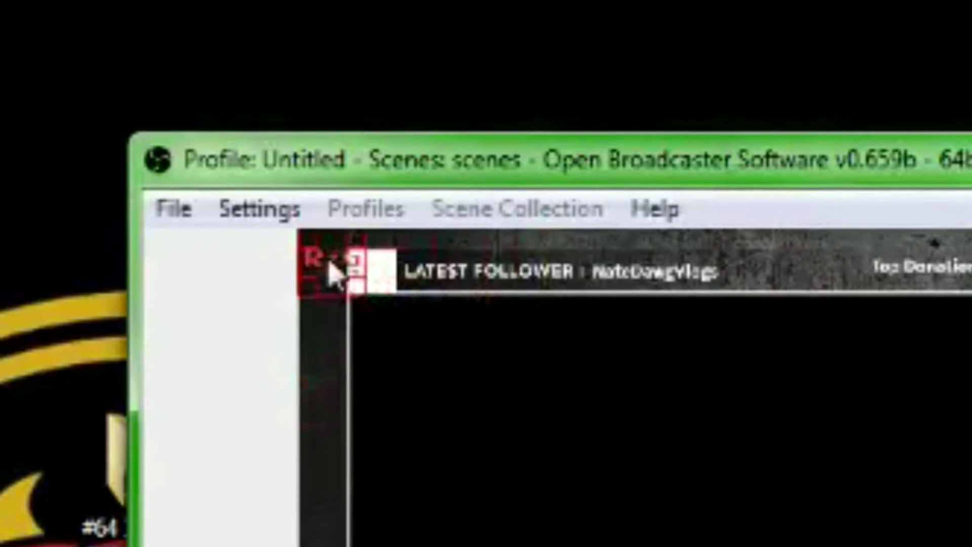
Step: Shrink the RCG logo and nudge it into the white square beside LATEST FOLLOWER
drag(332, 274, 386, 309)
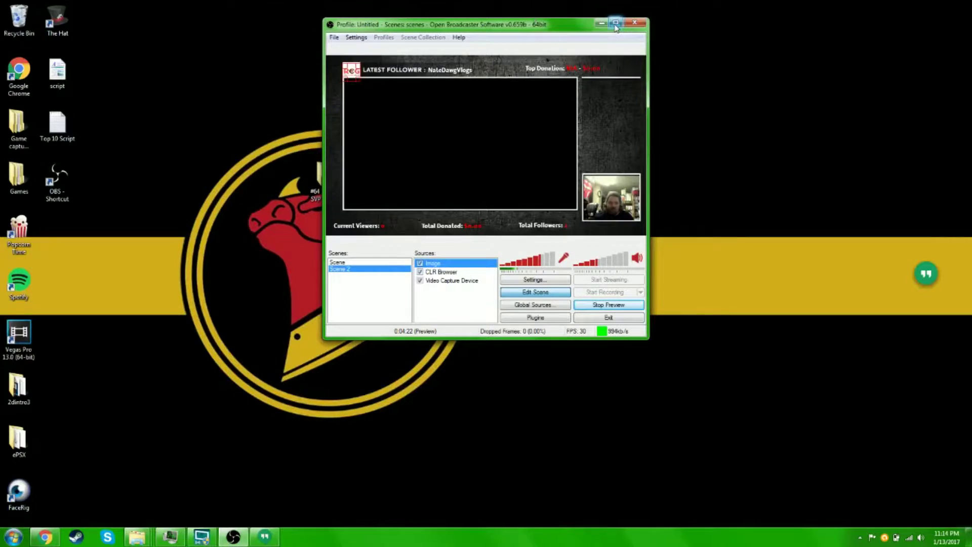
double_click(477, 24)
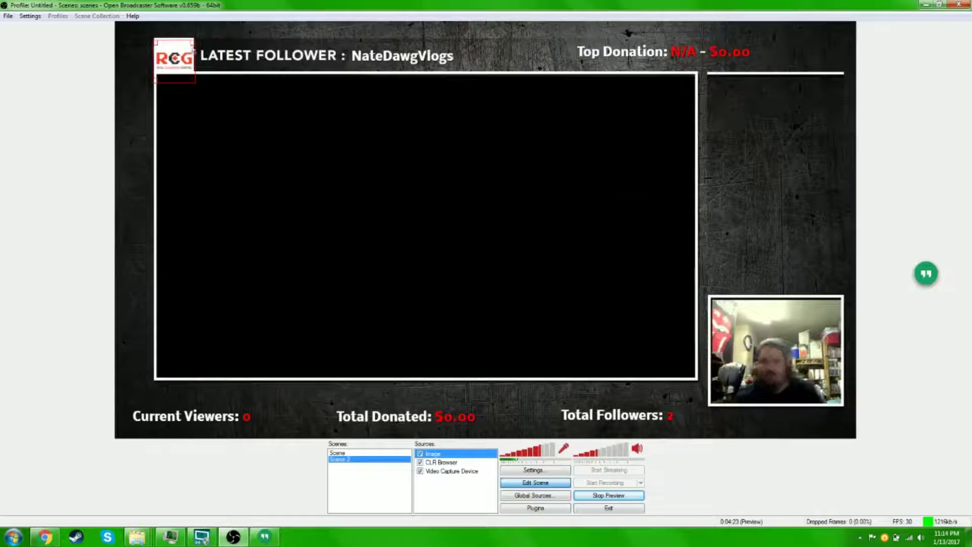
drag(177, 53, 176, 49)
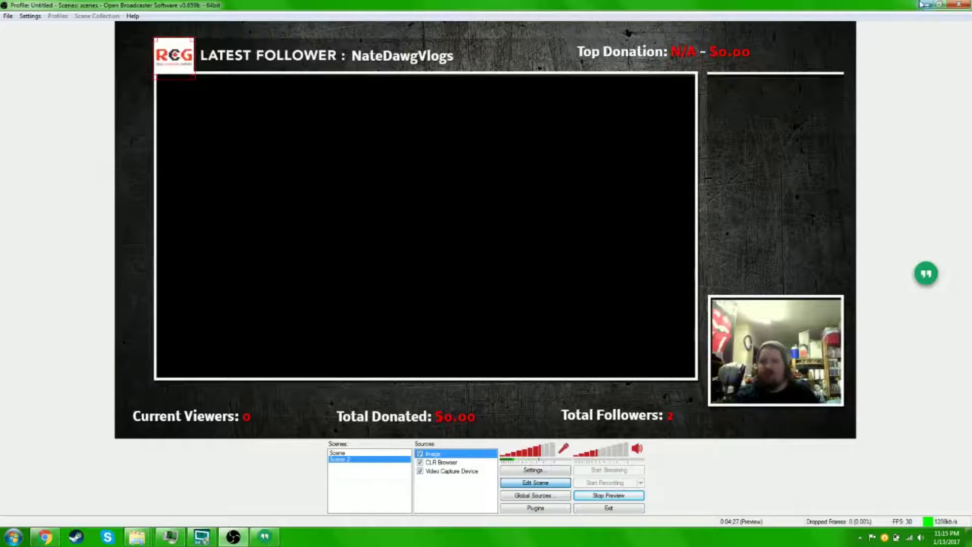
click(938, 5)
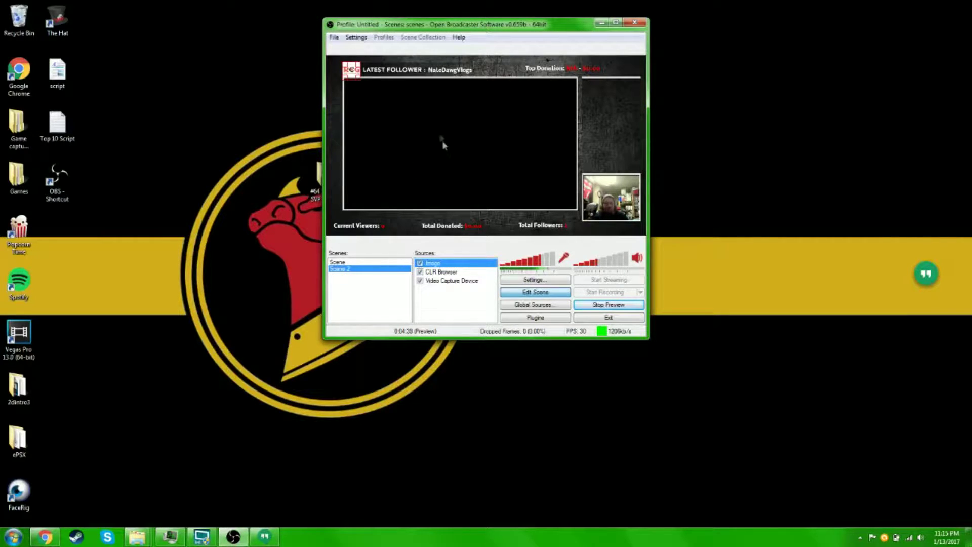
Step: Add a Game Capture source with the default name, capturing the [explorer]: Firewatch window
right_click(439, 302)
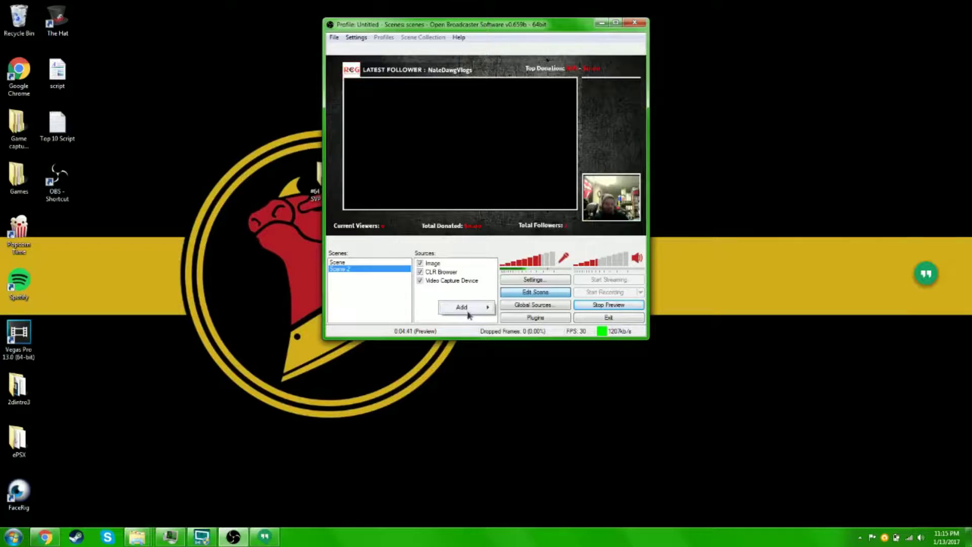
mouse_move(468, 313)
click(528, 386)
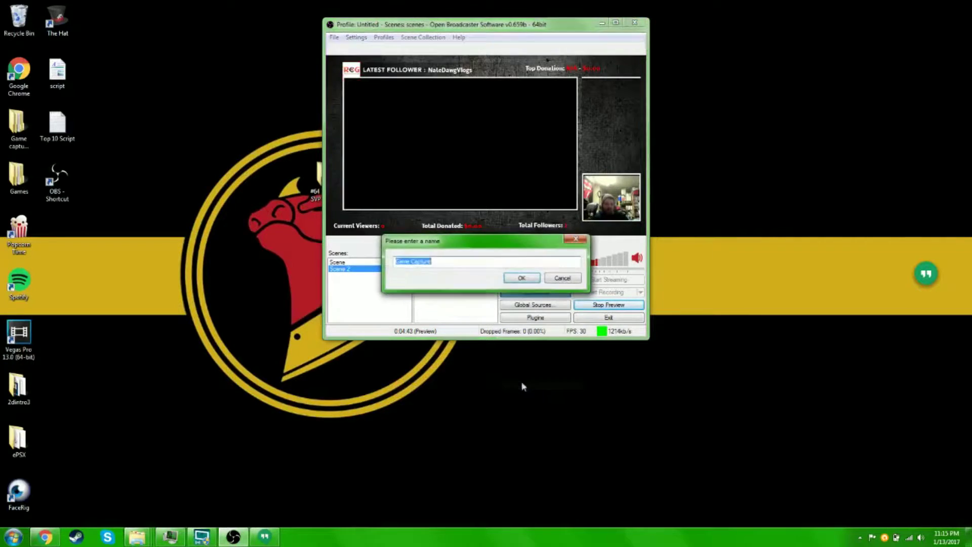
click(517, 280)
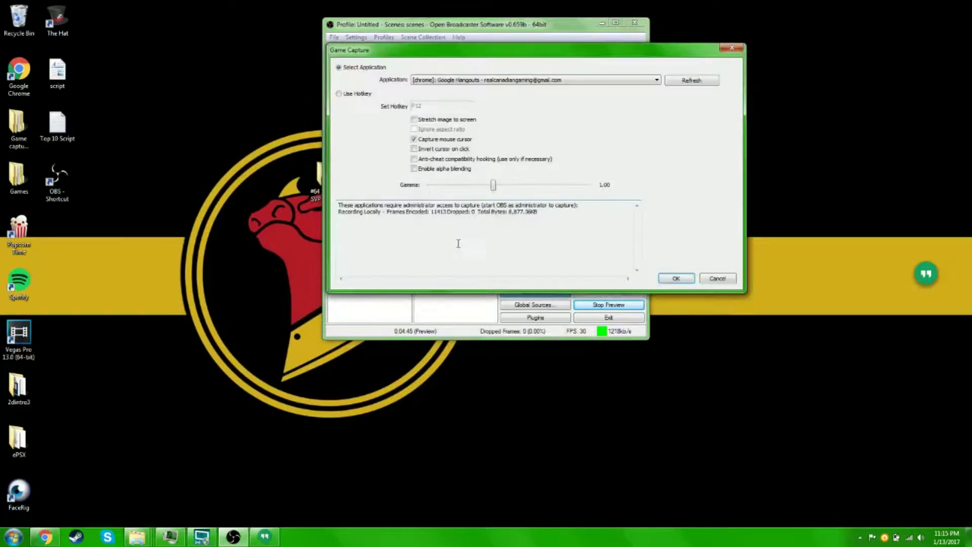
click(513, 80)
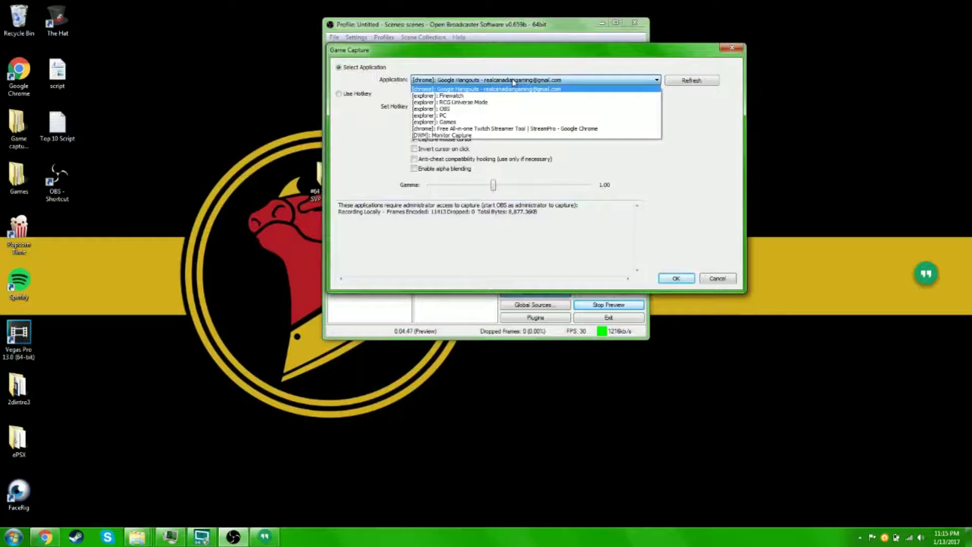
click(513, 81)
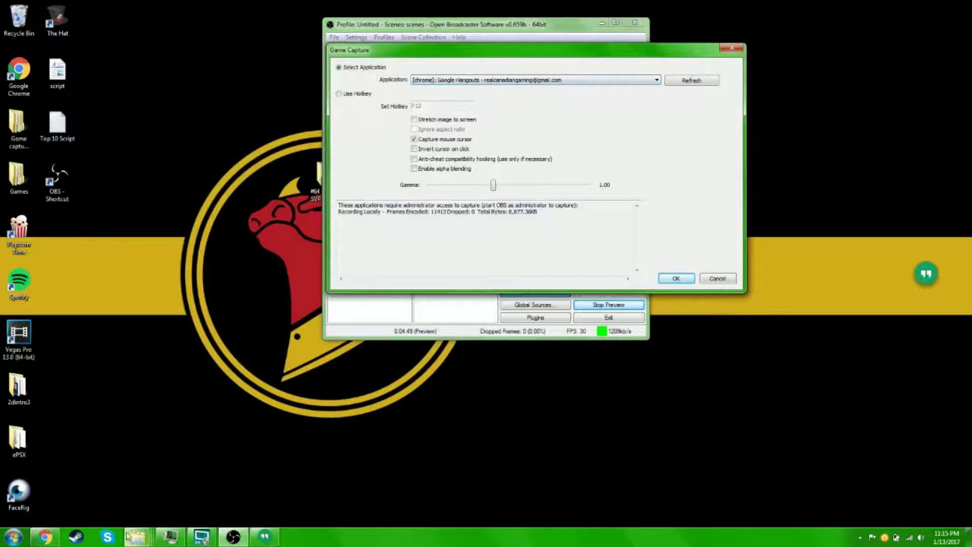
click(137, 537)
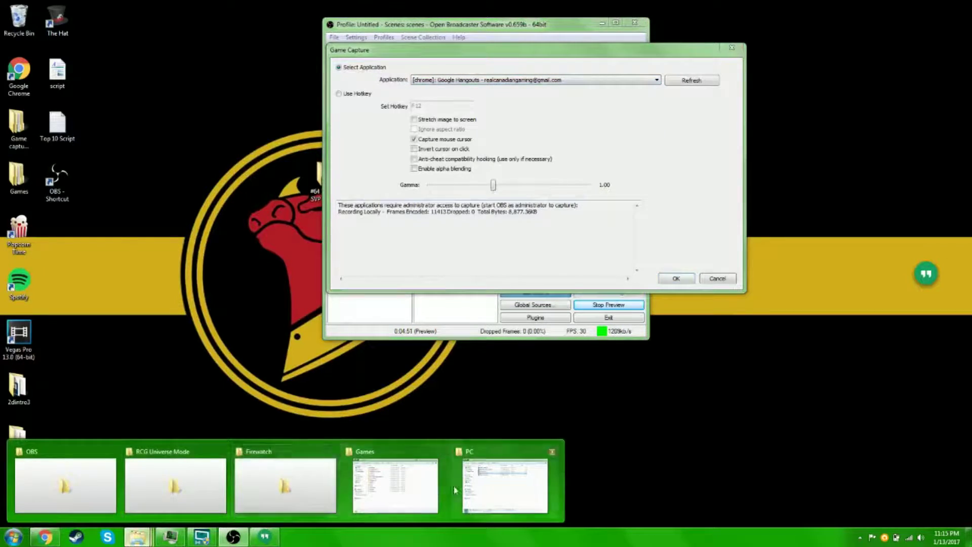
click(614, 81)
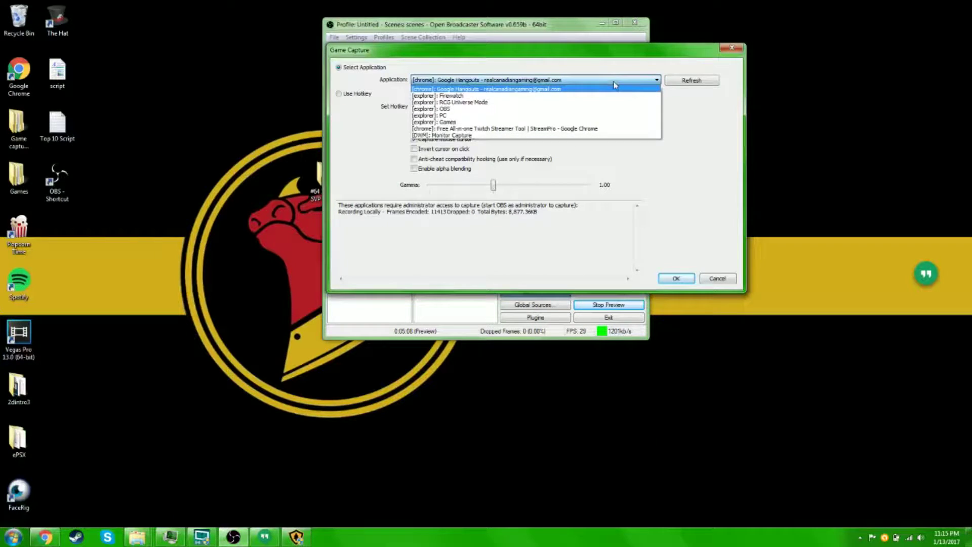
click(464, 96)
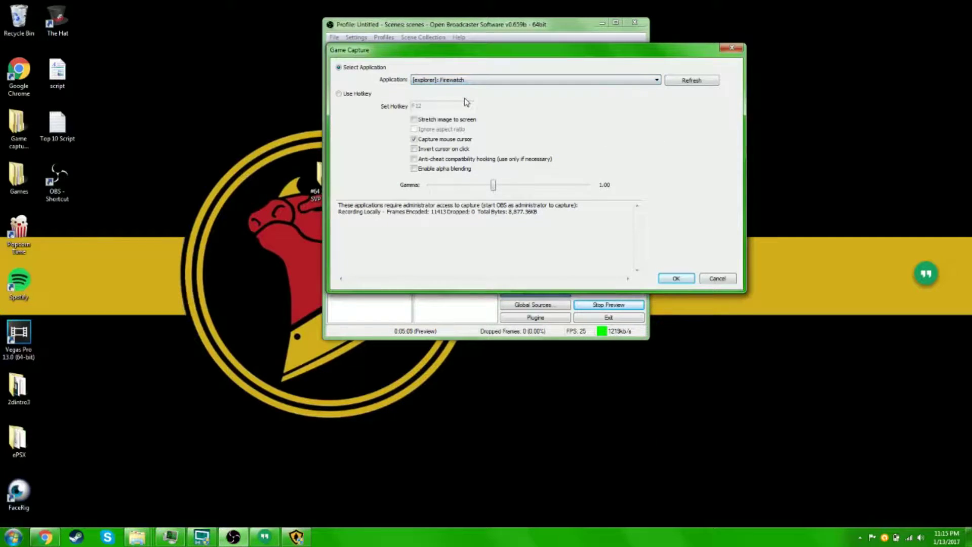
click(676, 279)
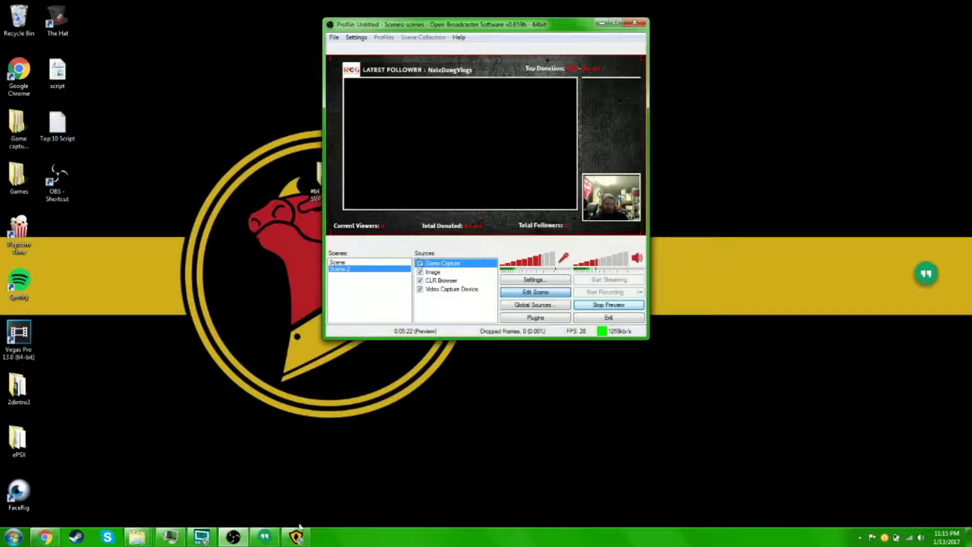
Step: Move CLR Browser, then Game Capture, to the top of the source order
mouse_move(309, 543)
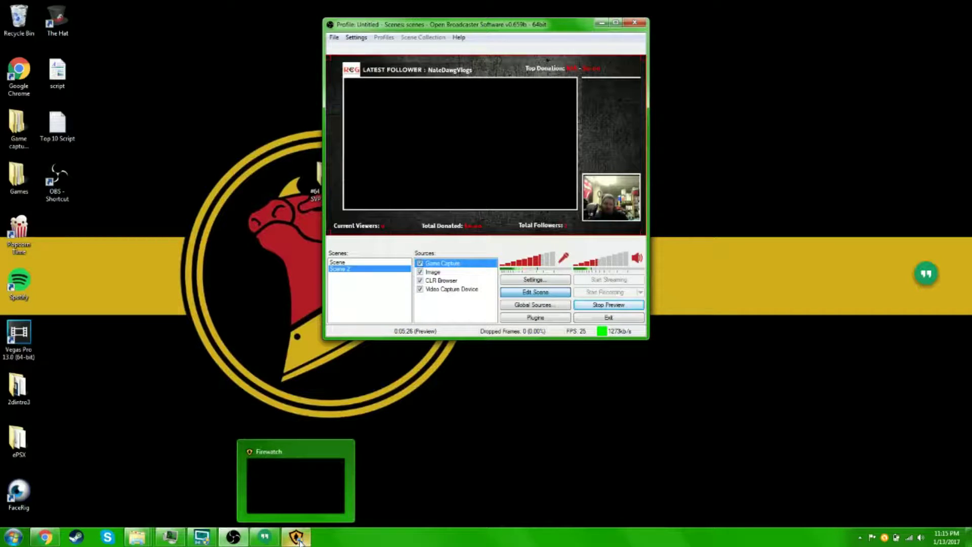
key(Down)
key(Down)
right_click(444, 282)
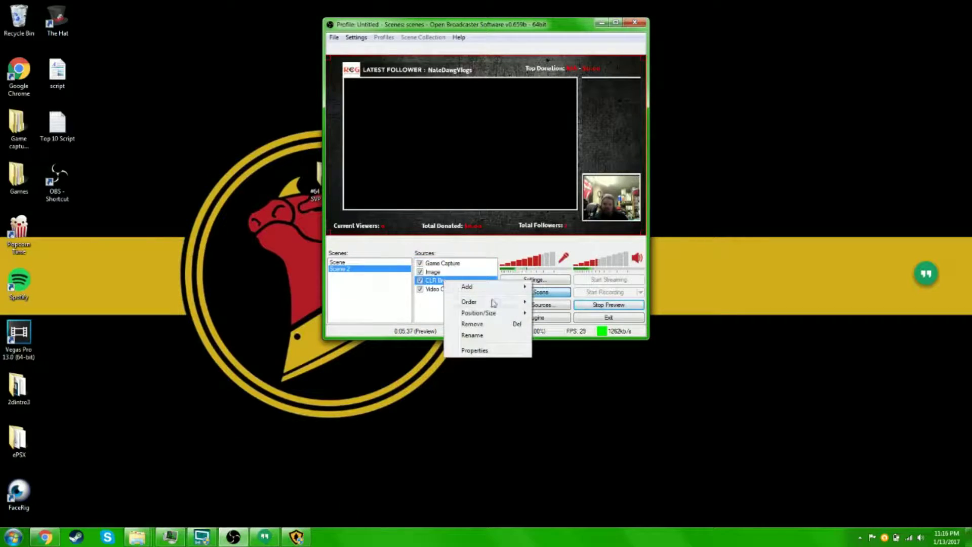
mouse_move(491, 302)
click(575, 329)
click(448, 273)
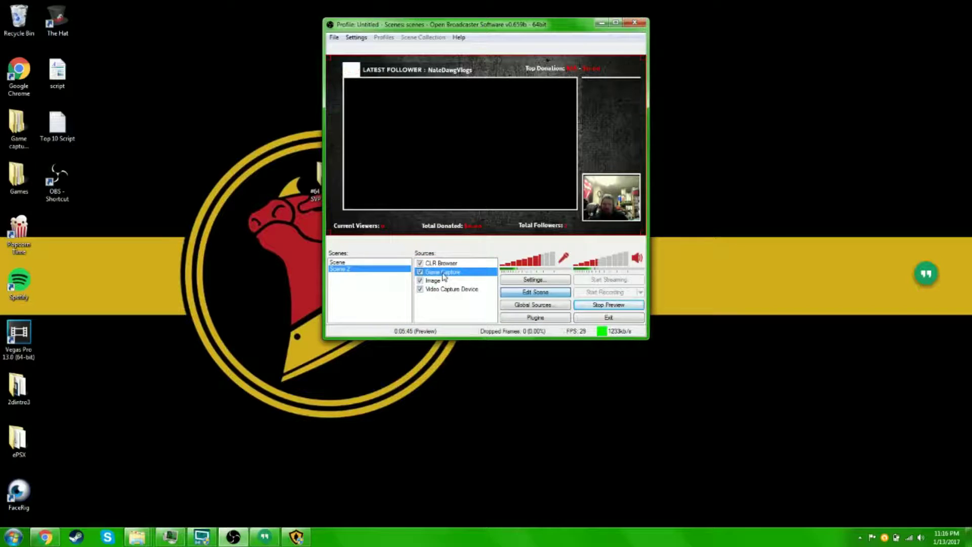
right_click(444, 275)
mouse_move(491, 296)
click(577, 324)
click(297, 536)
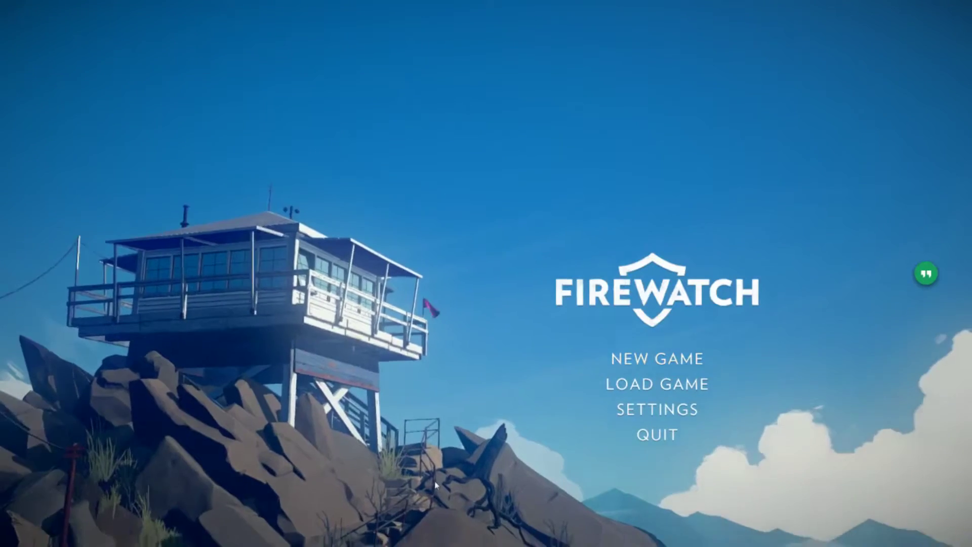
Step: Re-select the Firewatch window as the Game Capture target in its properties
key(alt+Tab)
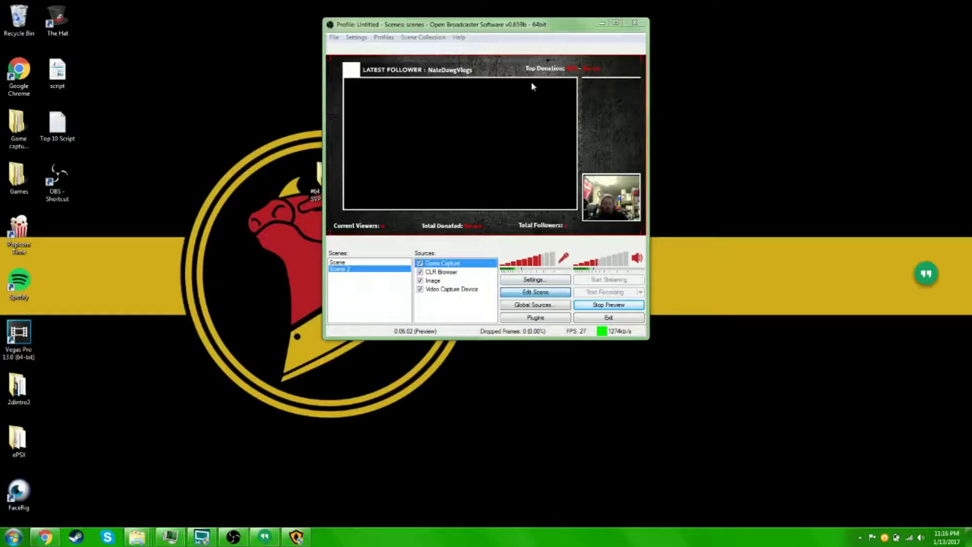
right_click(465, 267)
click(493, 330)
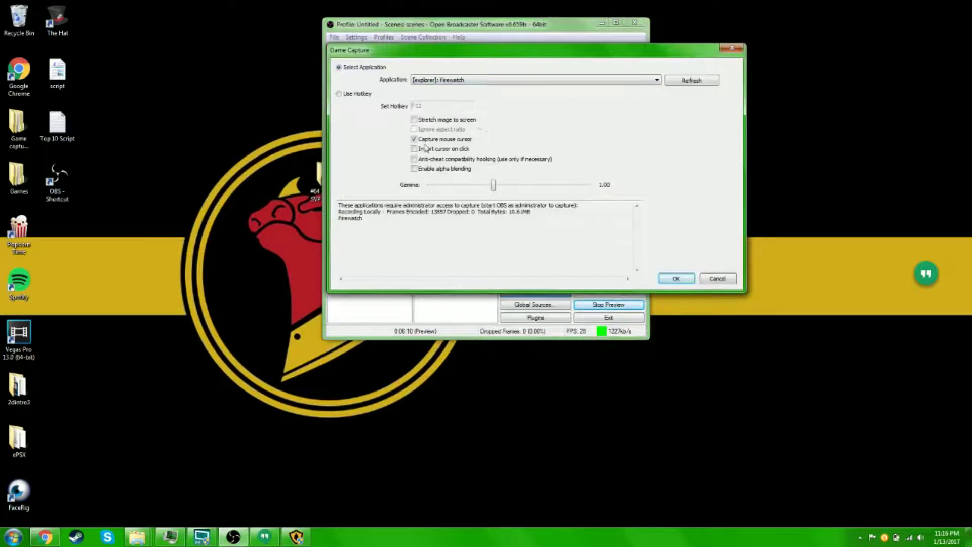
click(656, 80)
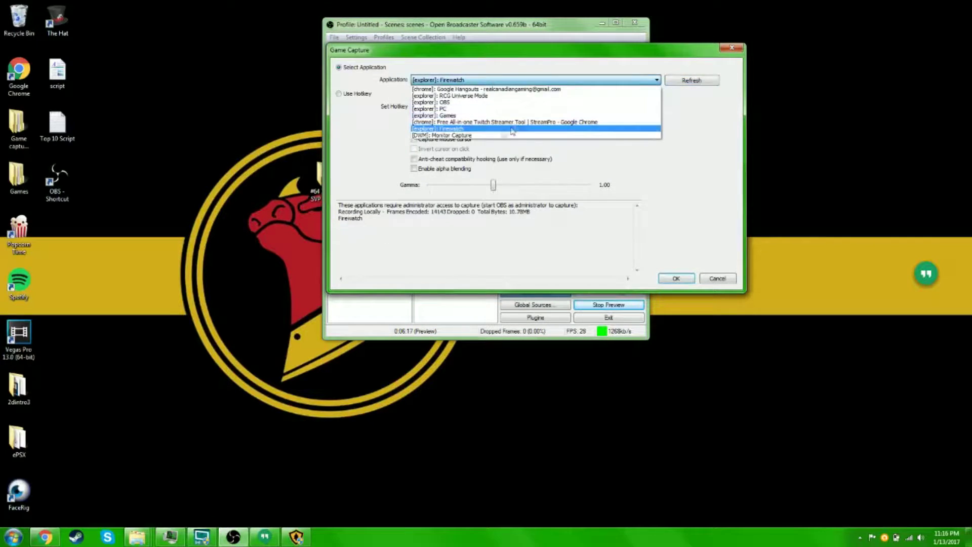
click(501, 130)
click(676, 278)
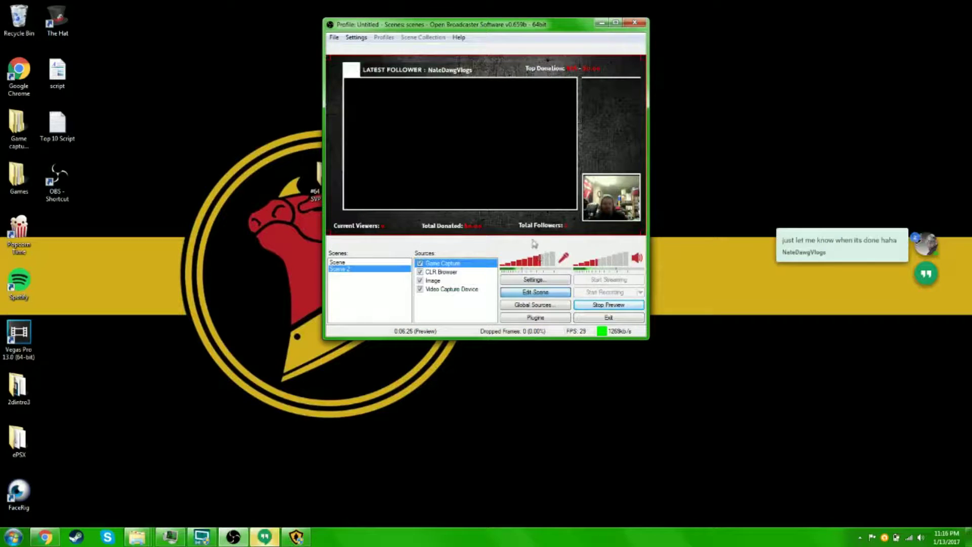
Step: Hide the CLR Browser overlay and toggle the visibility of the sources below it
click(420, 272)
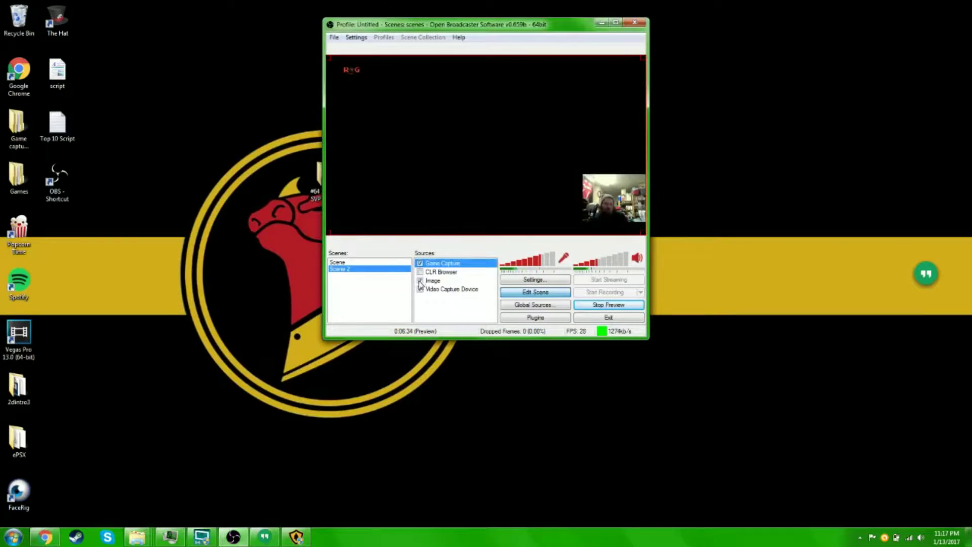
click(419, 280)
click(420, 289)
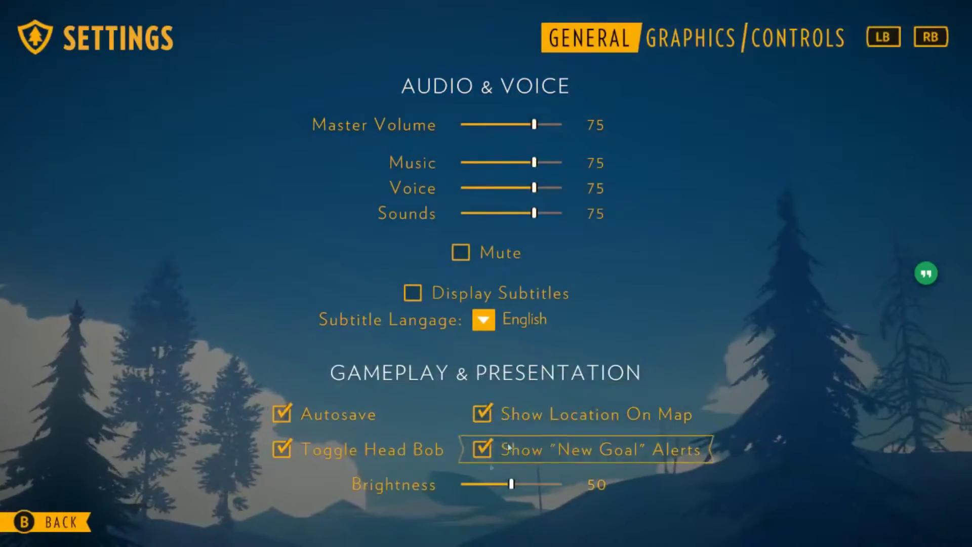
Step: Turn off Full Screen in Firewatch's graphics settings and bring OBS back to the front
click(690, 38)
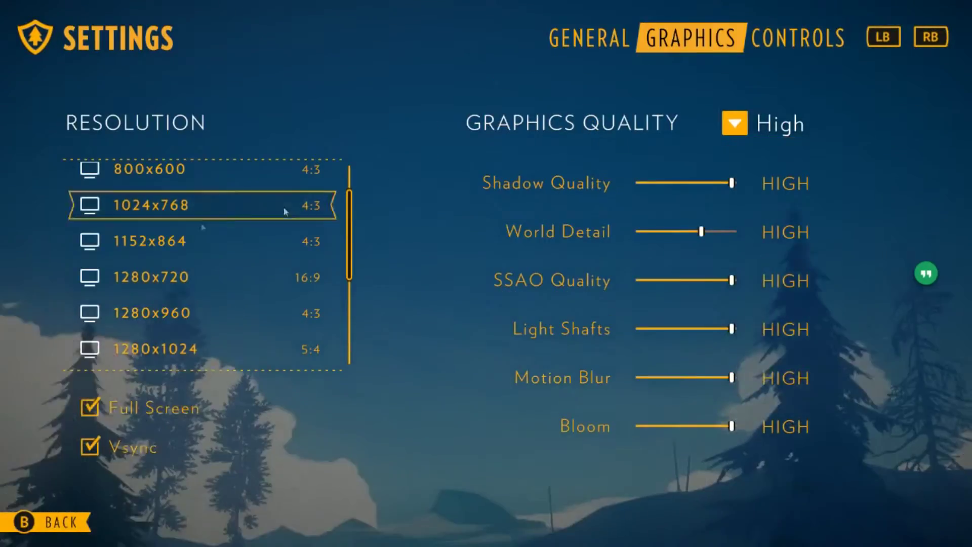
click(101, 414)
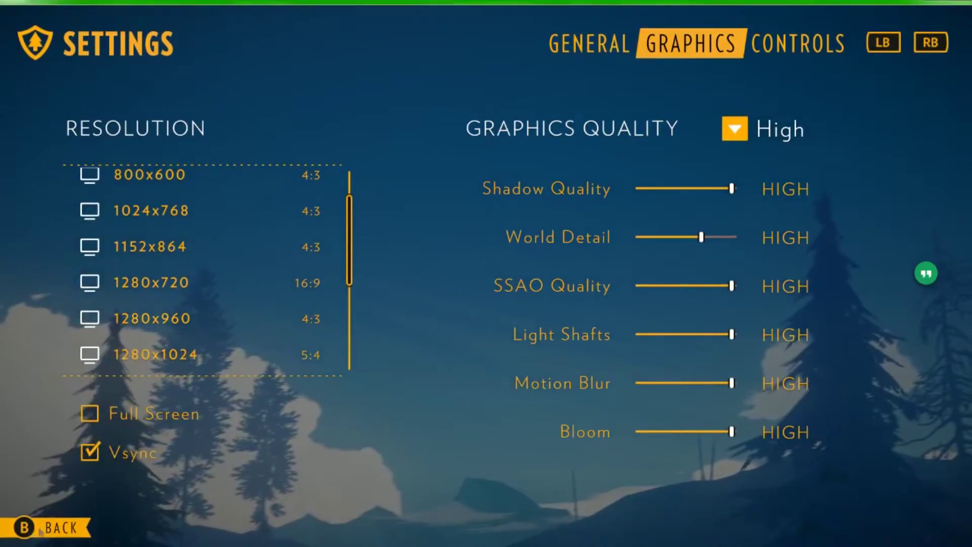
click(37, 527)
key(super)
click(232, 537)
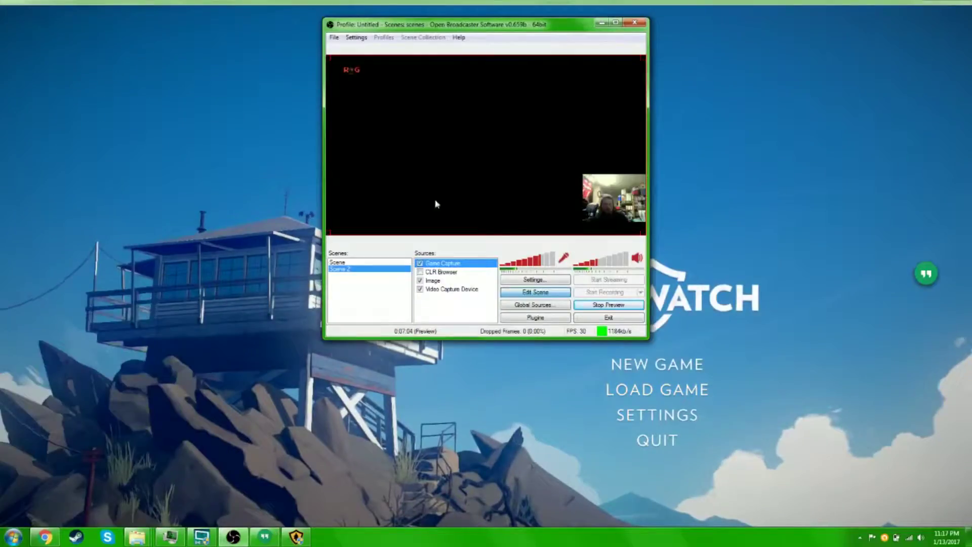
Step: Re-select Firewatch as the application in the Game Capture properties
double_click(446, 263)
click(534, 80)
click(534, 128)
click(676, 278)
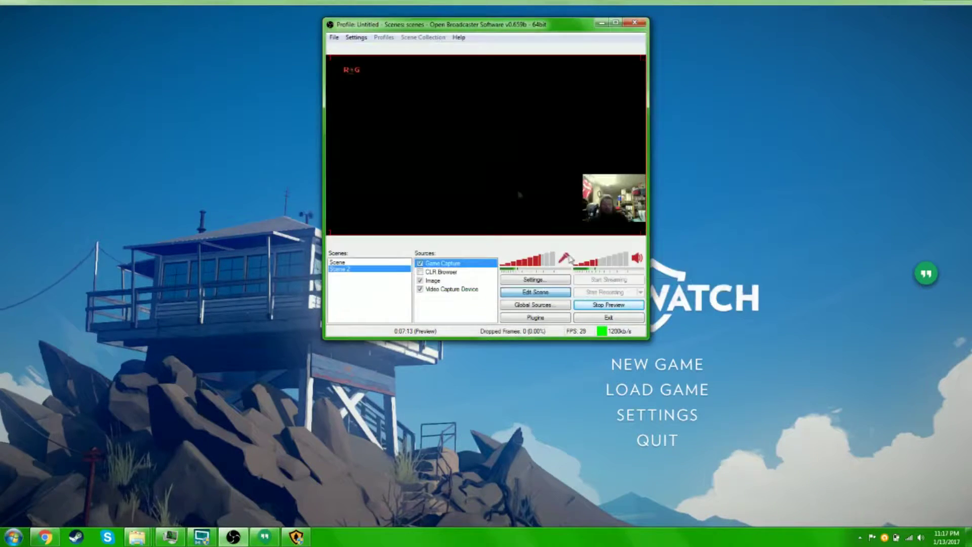
Step: Delete the Game Capture source and add a fresh one named Game Capture
key(Delete)
click(495, 300)
right_click(448, 302)
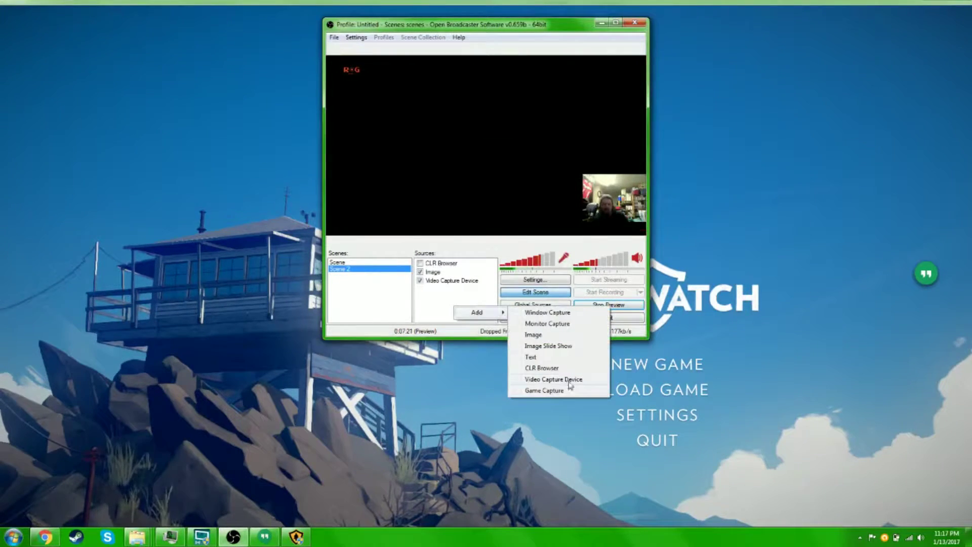
click(537, 391)
click(521, 278)
click(534, 80)
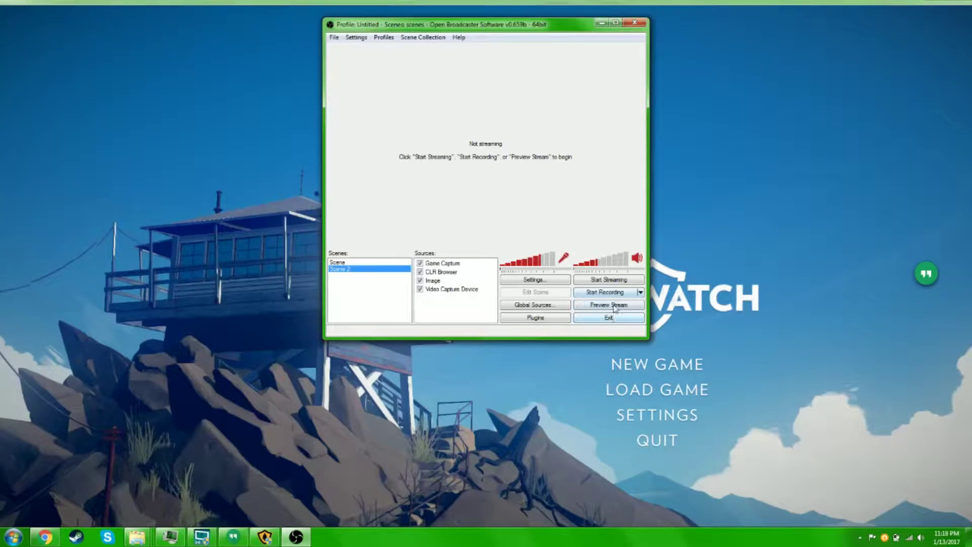
Step: Restart the stream preview and select the CLR Browser source
click(611, 306)
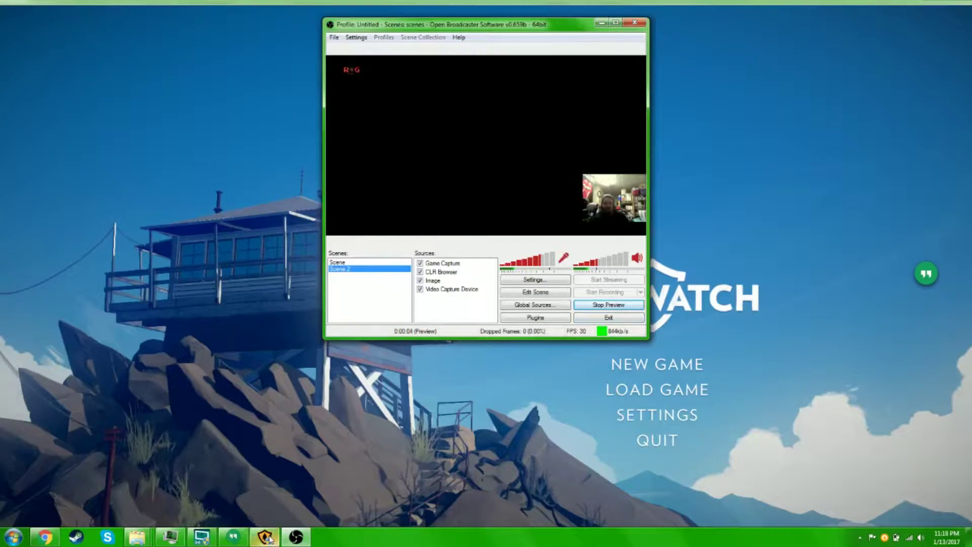
mouse_move(264, 537)
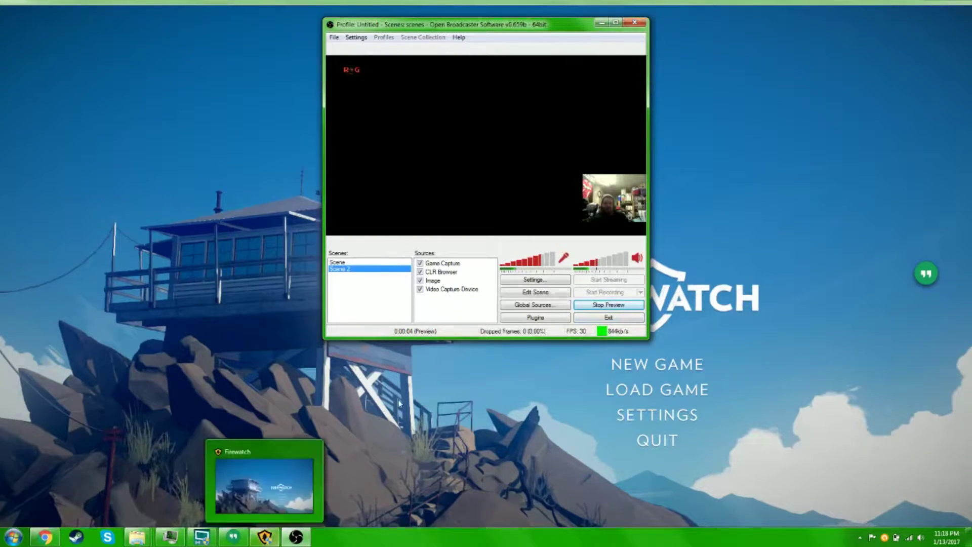
click(447, 271)
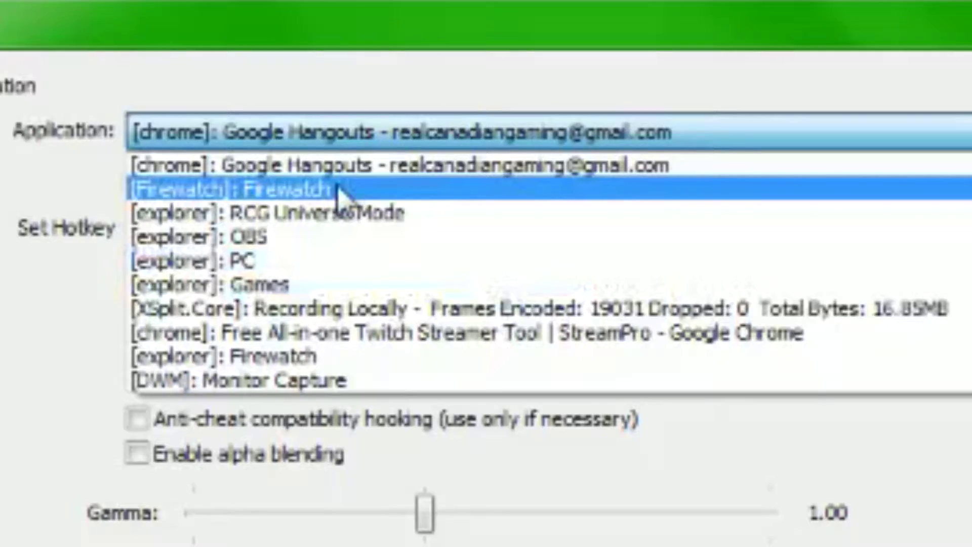
click(338, 190)
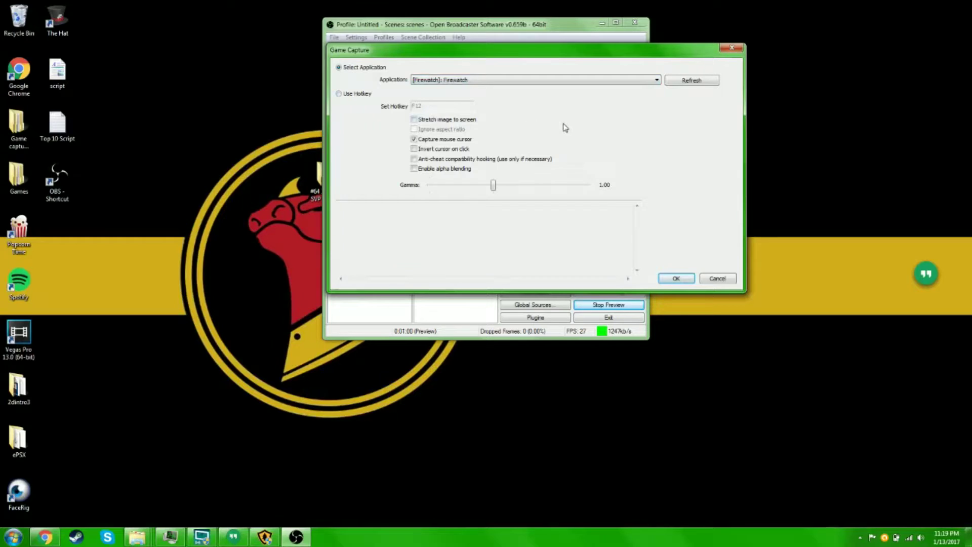
click(676, 277)
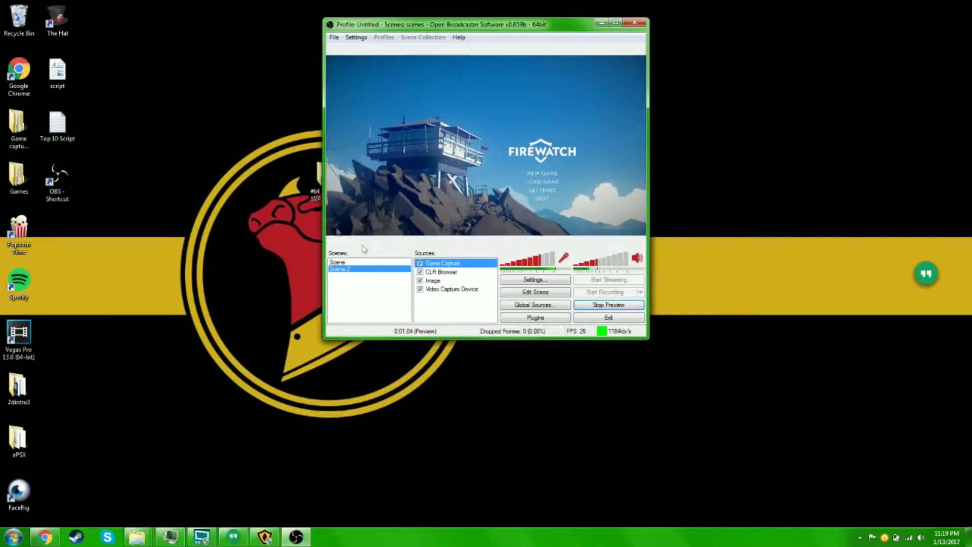
click(518, 295)
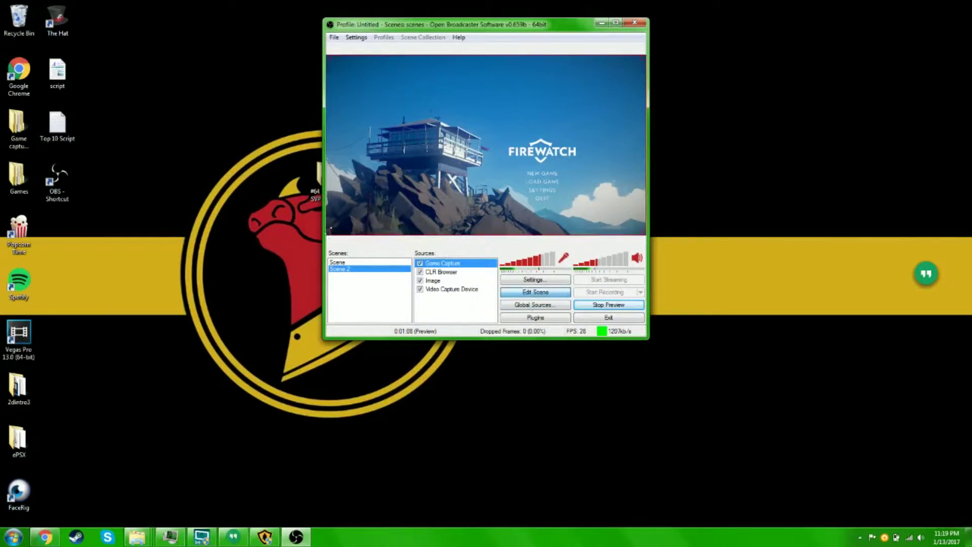
Step: Shrink, move and stretch the Firewatch capture to fill the overlay's main game frame
drag(329, 231, 458, 160)
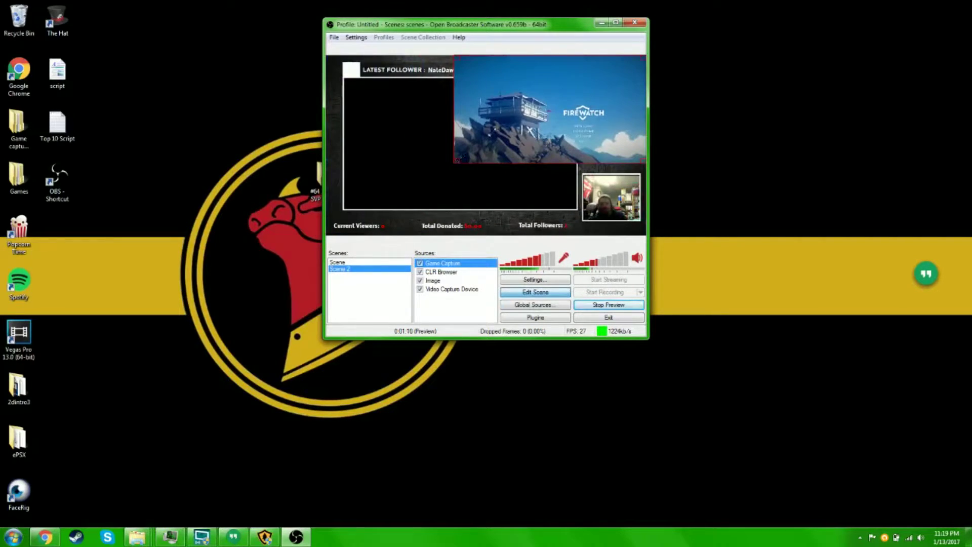
drag(506, 126, 426, 126)
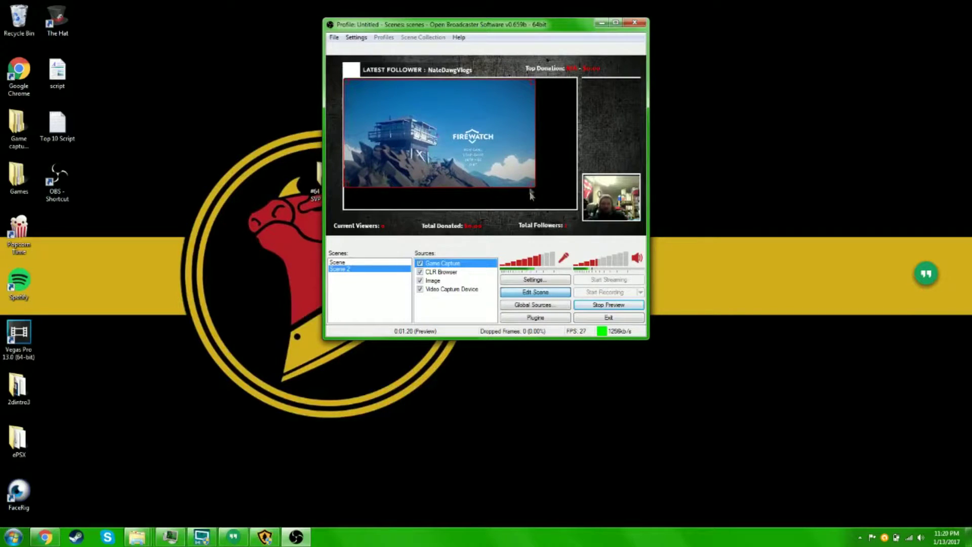
drag(532, 185, 570, 203)
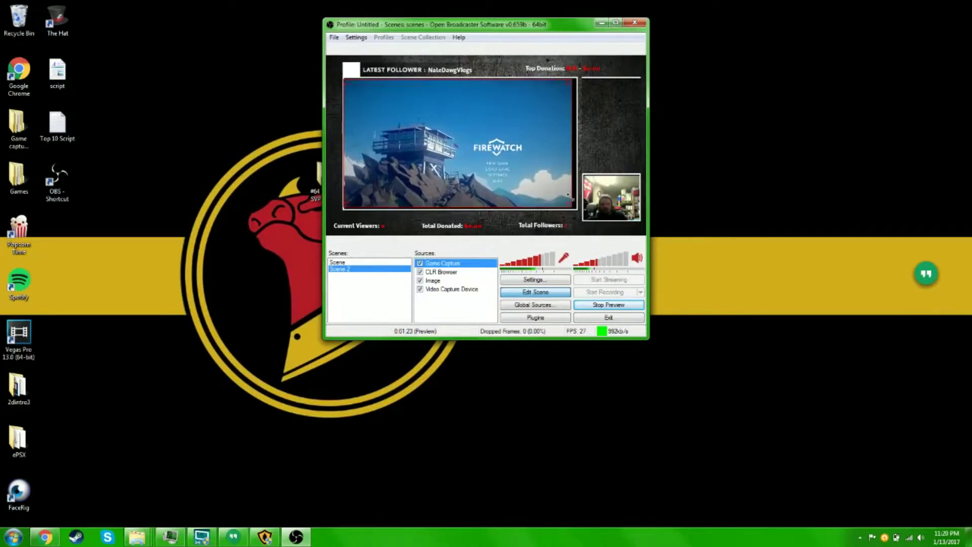
drag(572, 154, 574, 154)
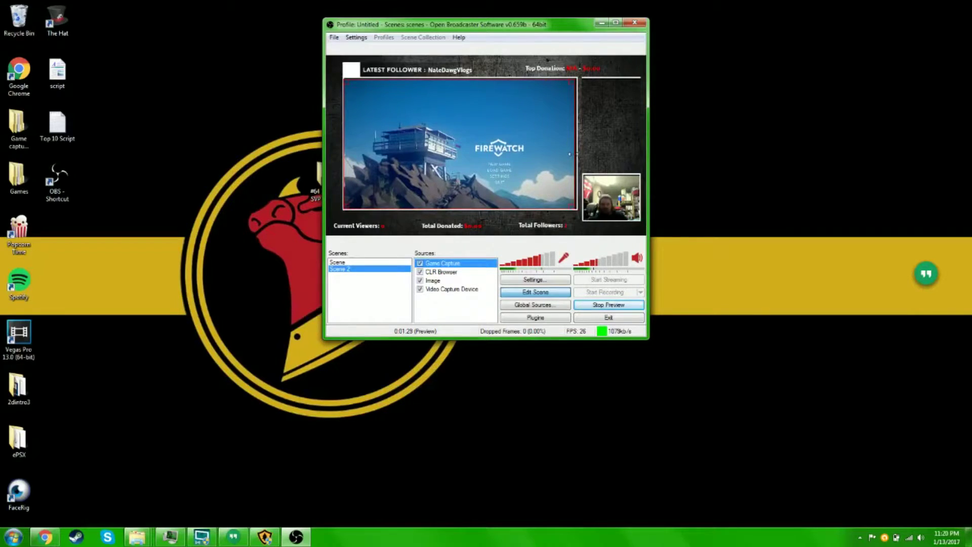
click(439, 281)
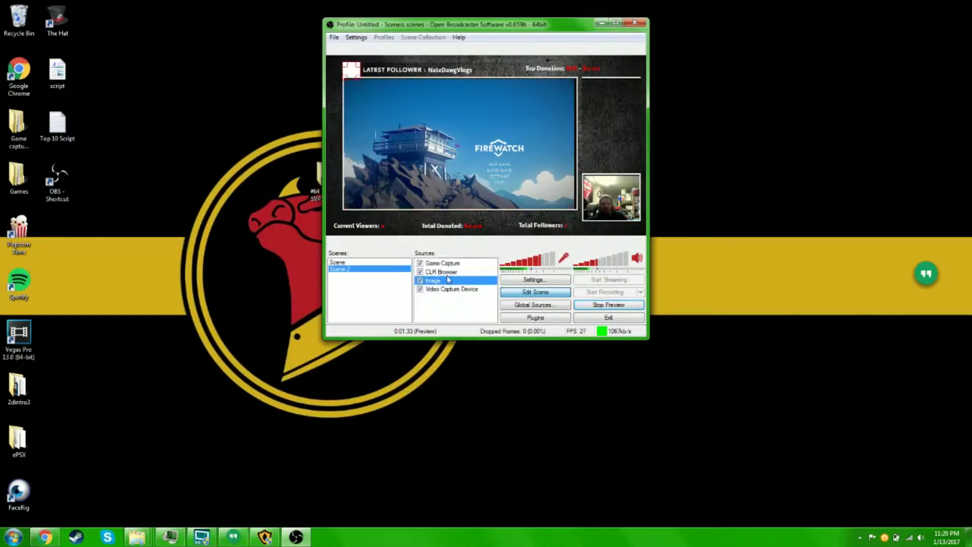
Step: Move the Image logo source to the top of Scene 2's source order
right_click(448, 278)
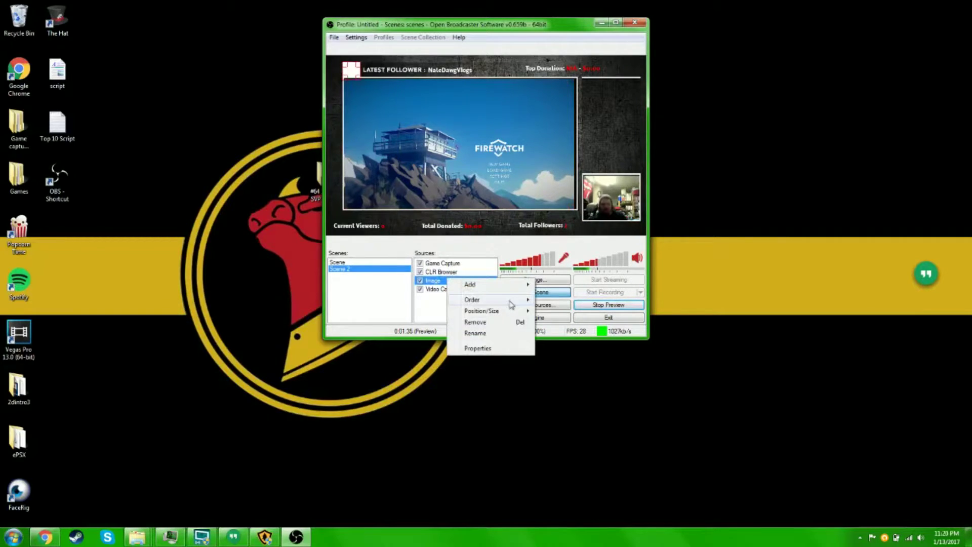
mouse_move(520, 304)
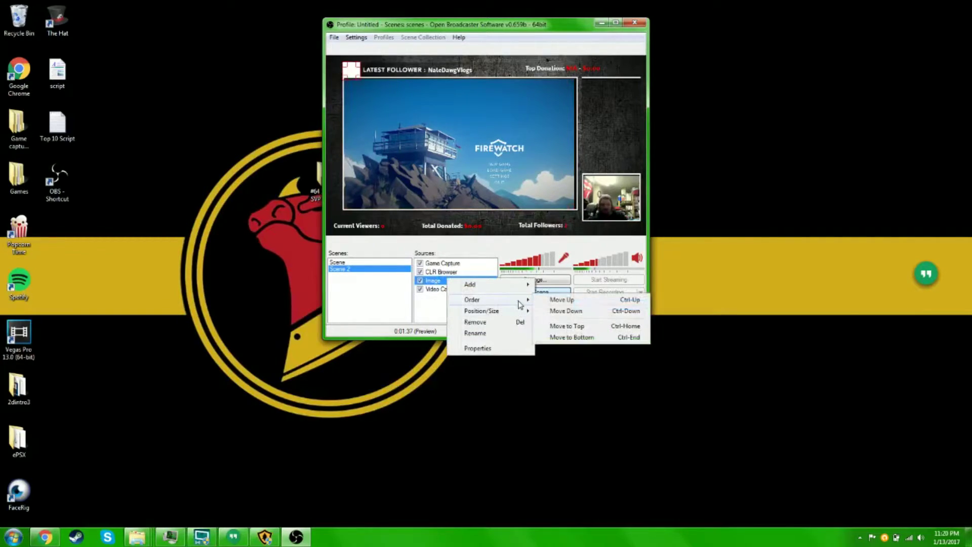
click(570, 327)
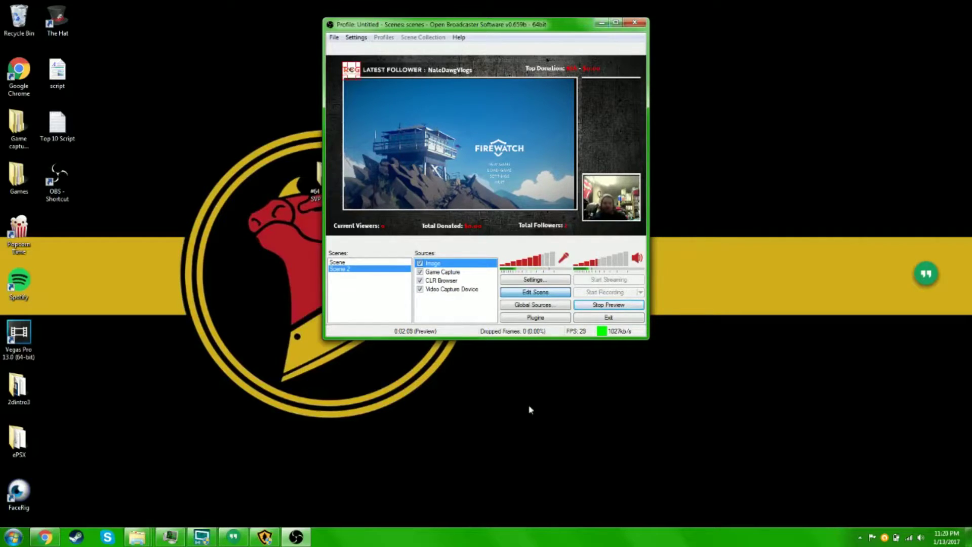
Step: Close Firewatch and run the Layers Of Fear shortcut from Games > Layers Of Fear
right_click(265, 530)
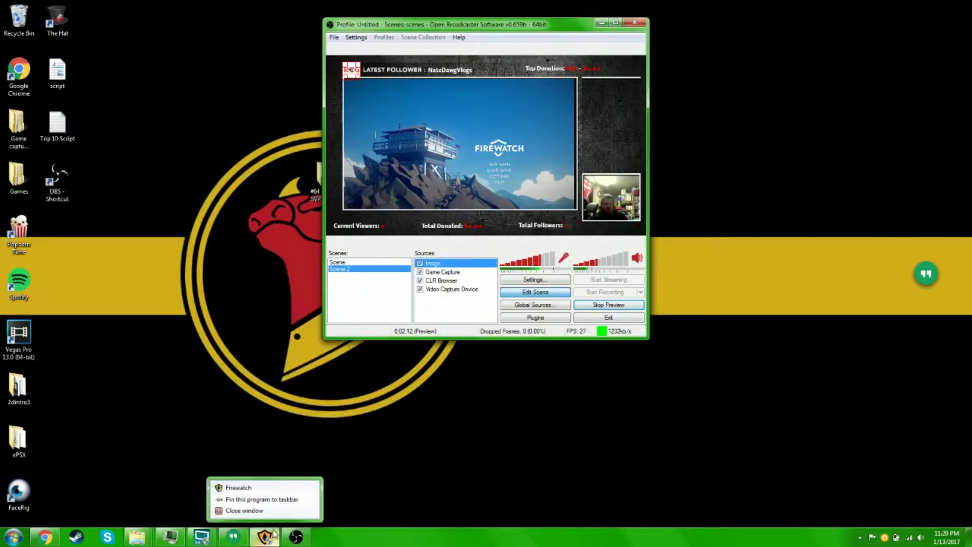
click(247, 511)
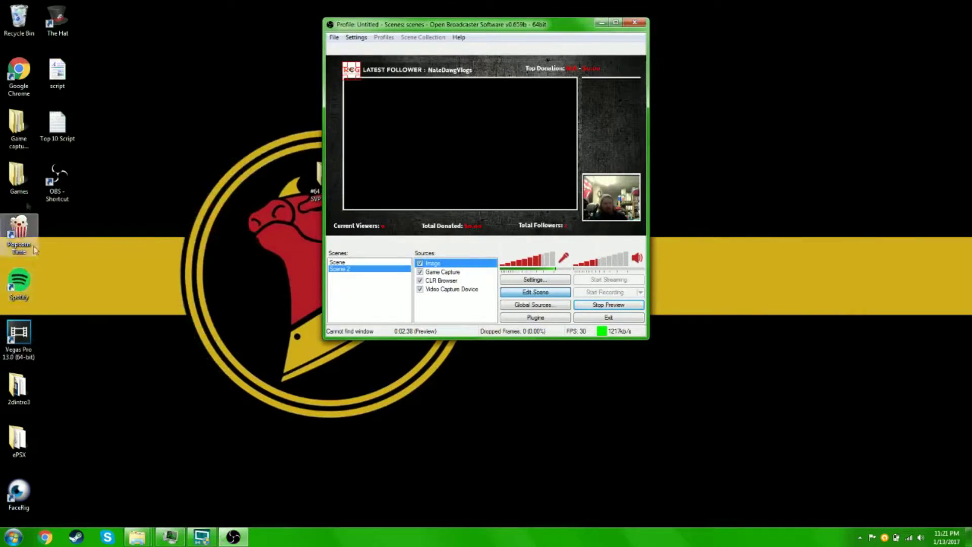
double_click(17, 175)
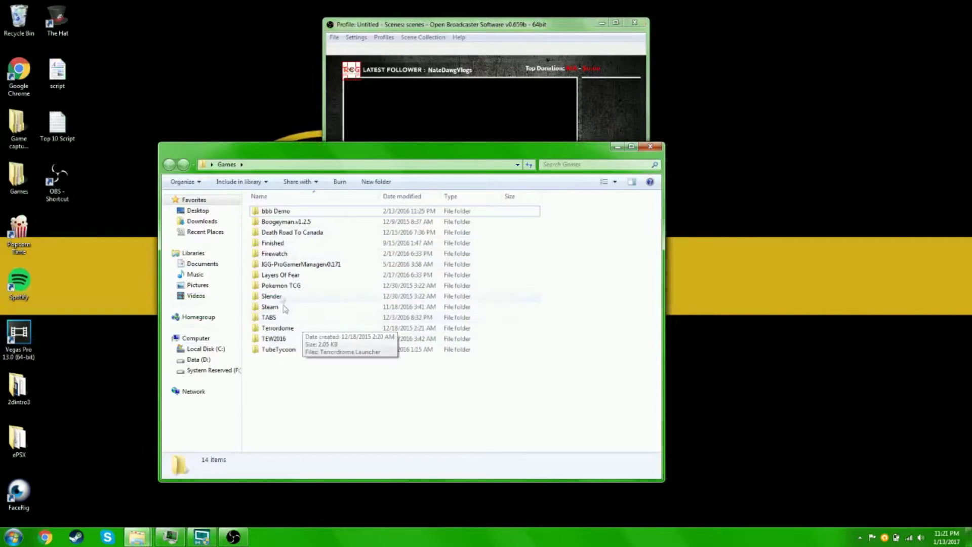
double_click(287, 276)
click(277, 212)
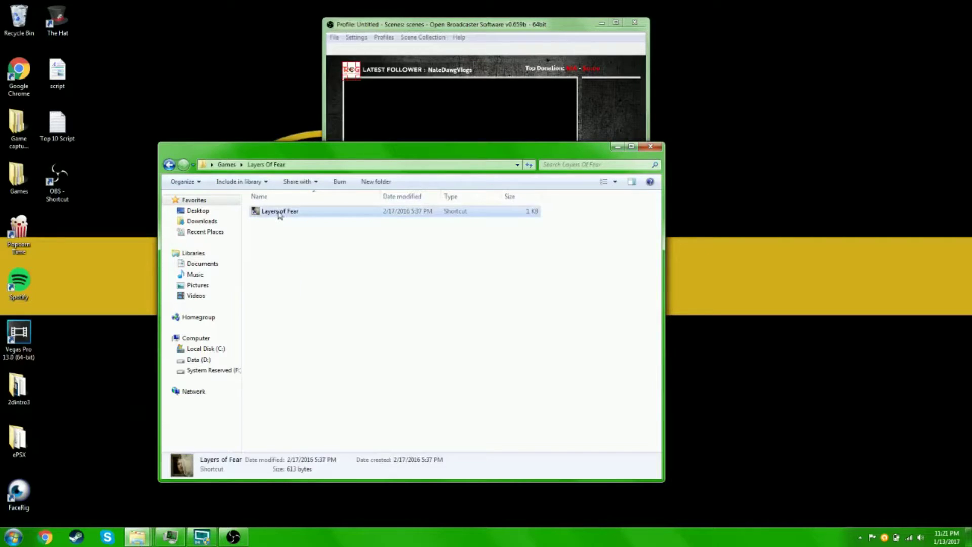
click(651, 146)
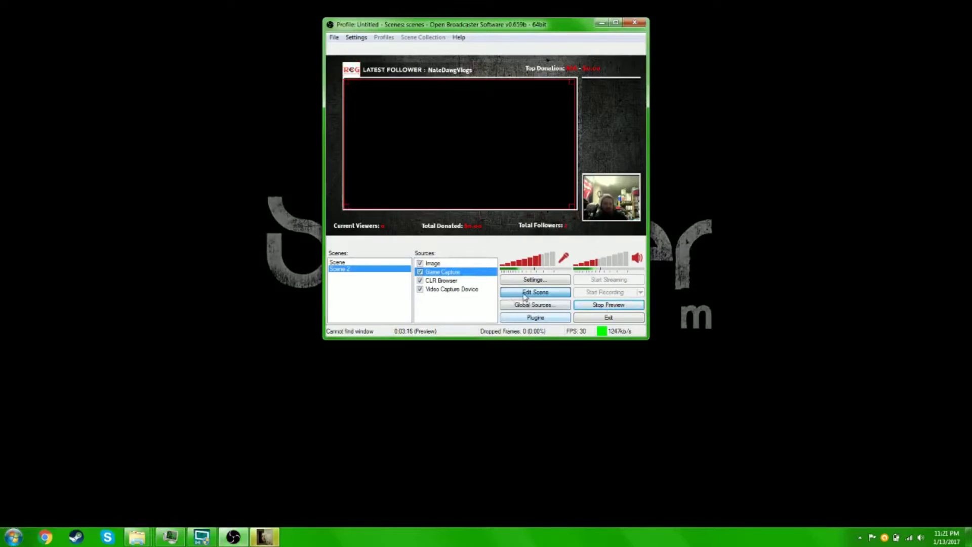
Step: Change the Game Capture application from Firewatch to [Layers Of Fear]
right_click(445, 272)
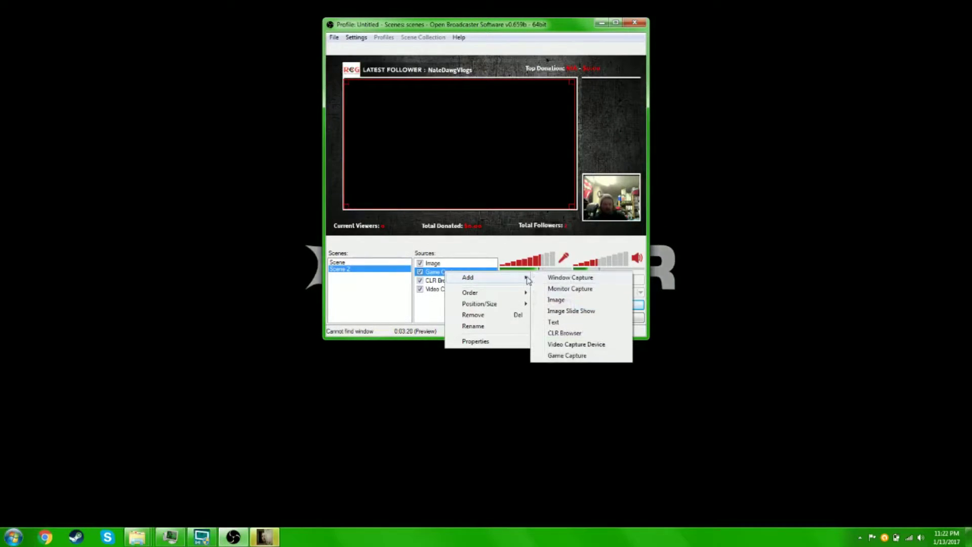
click(476, 341)
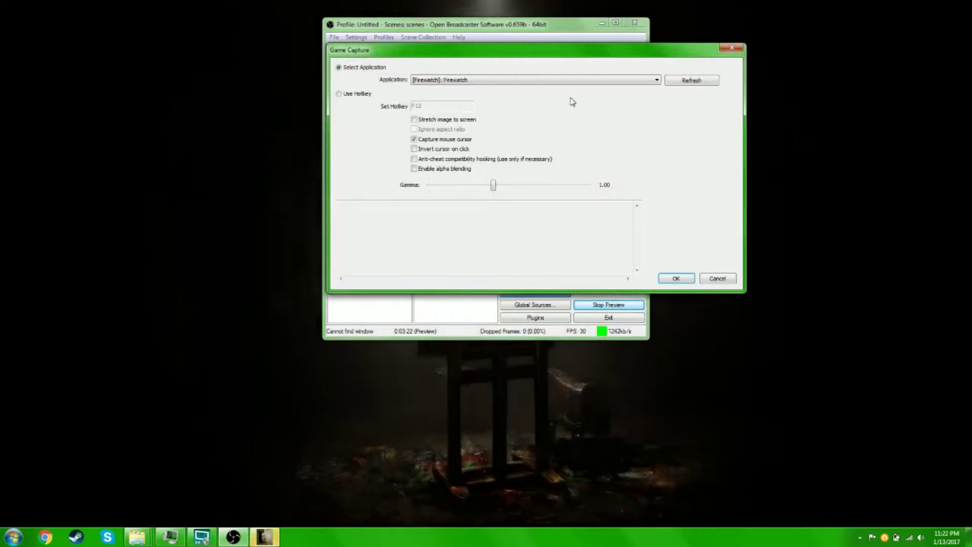
click(635, 81)
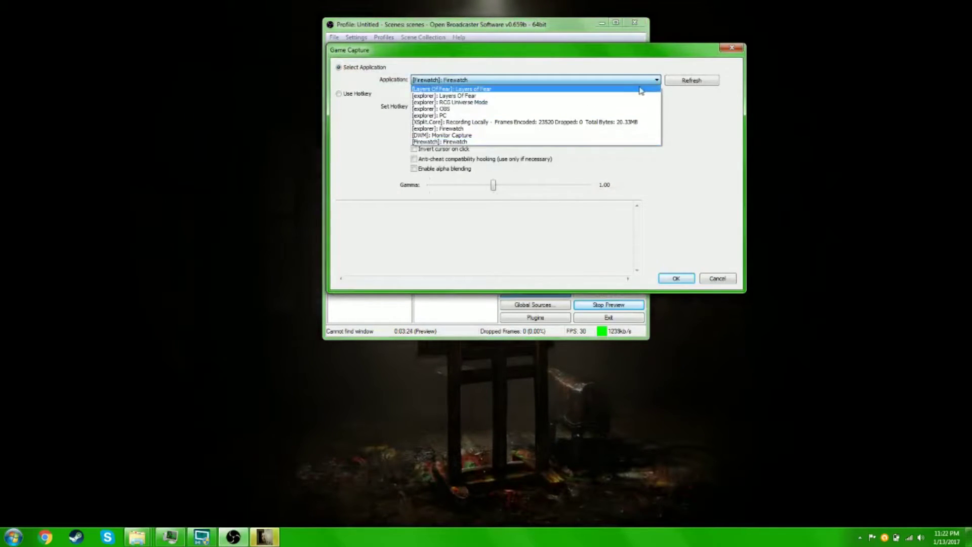
click(630, 89)
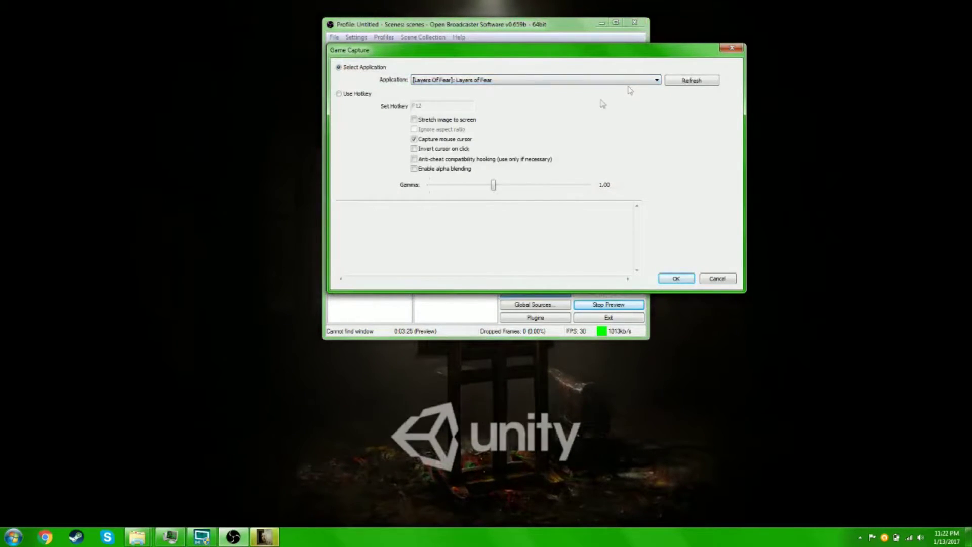
click(677, 279)
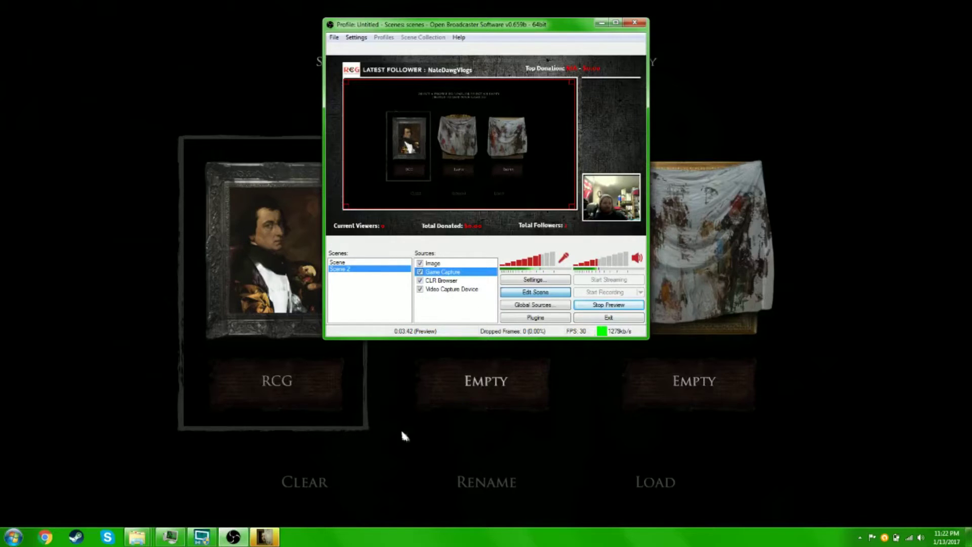
click(452, 288)
Step: Maximize OBS and nudge the webcam source a few pixels left
click(615, 22)
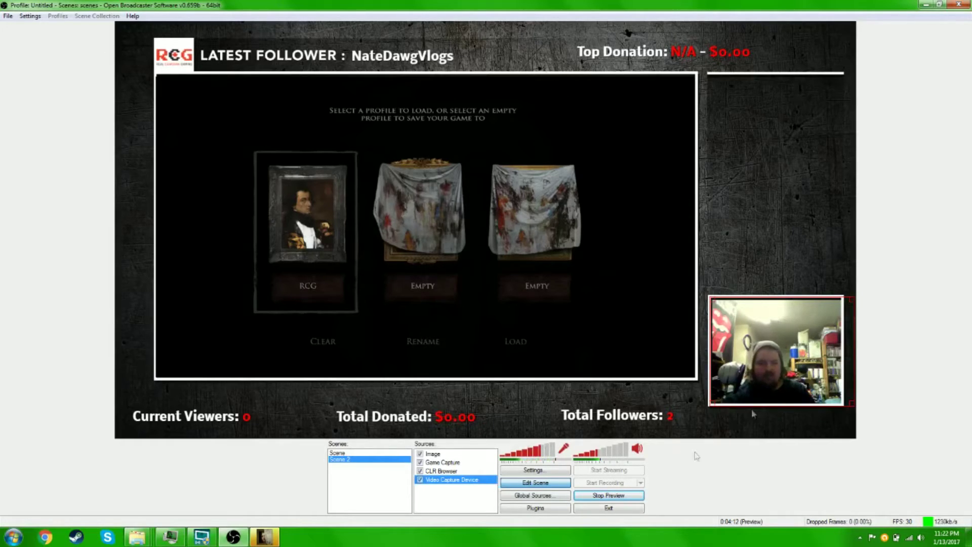
drag(778, 366, 777, 365)
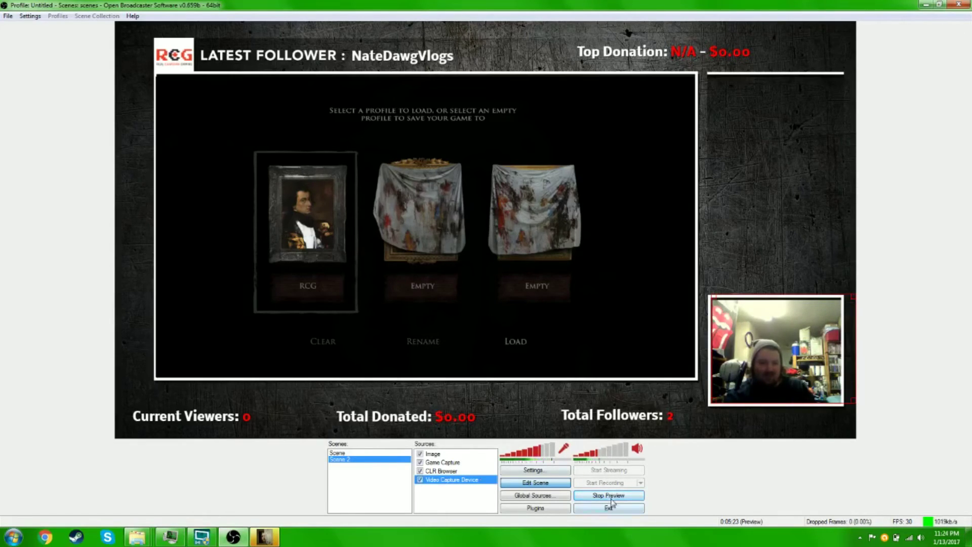
Step: End the Layers Of Fear.exe process in Task Manager and return to the desktop
key(alt+Tab)
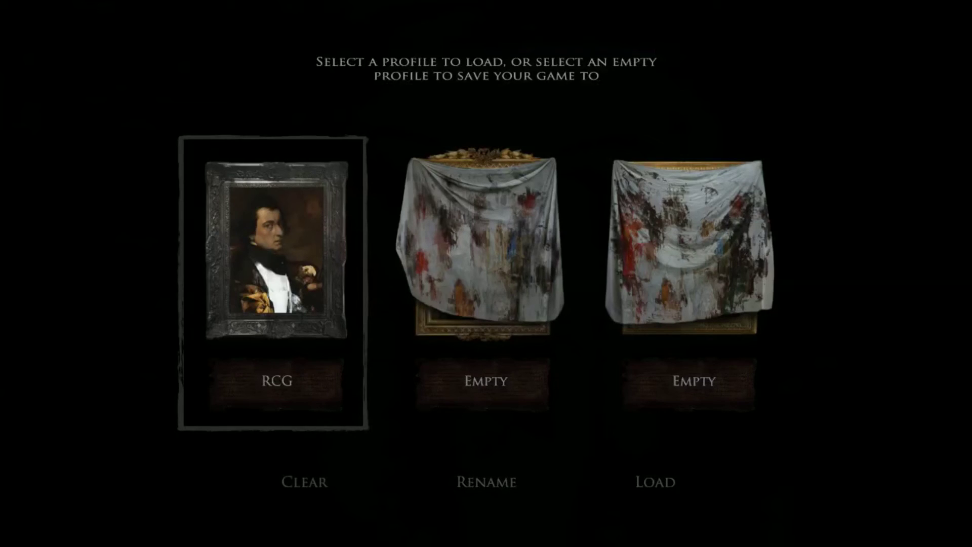
key(super)
key(ctrl+shift+Escape)
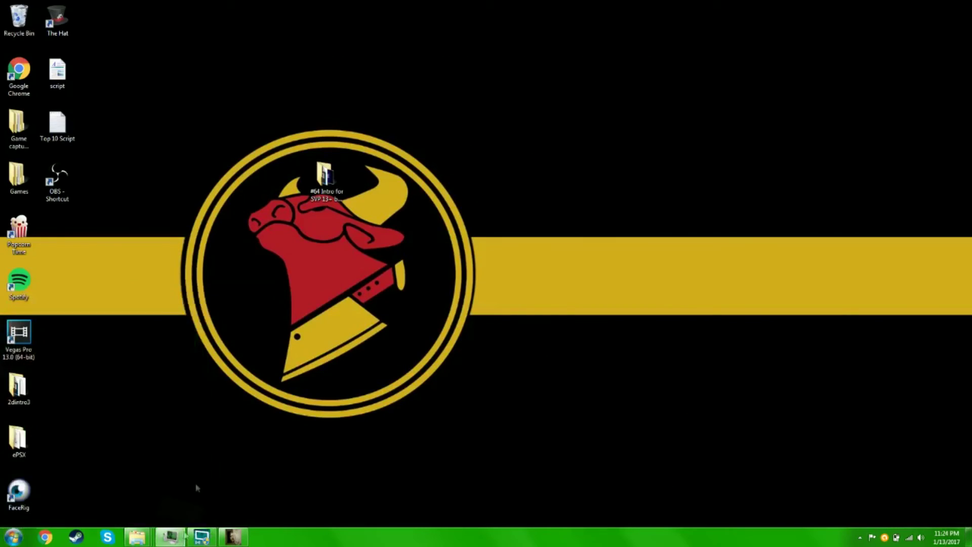
click(101, 77)
key(Delete)
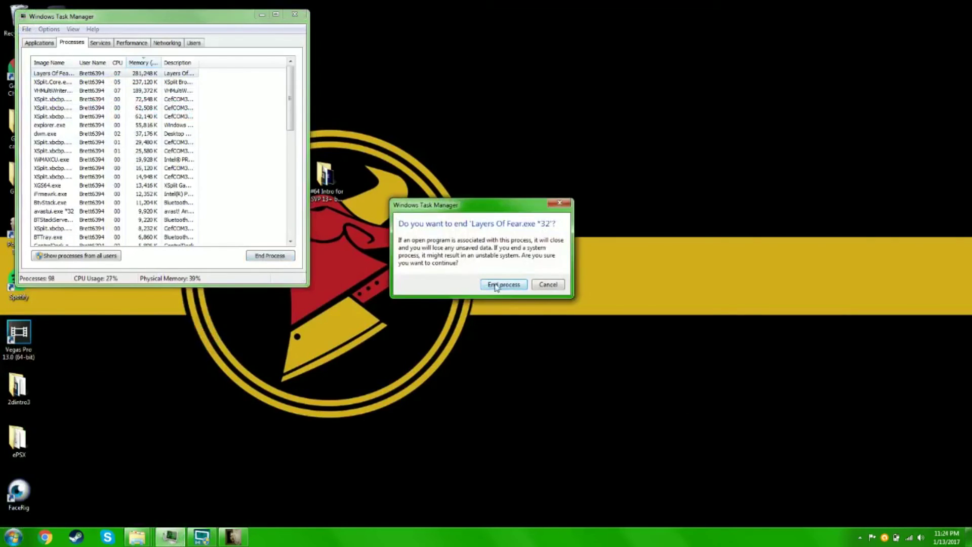
click(496, 285)
key(super+d)
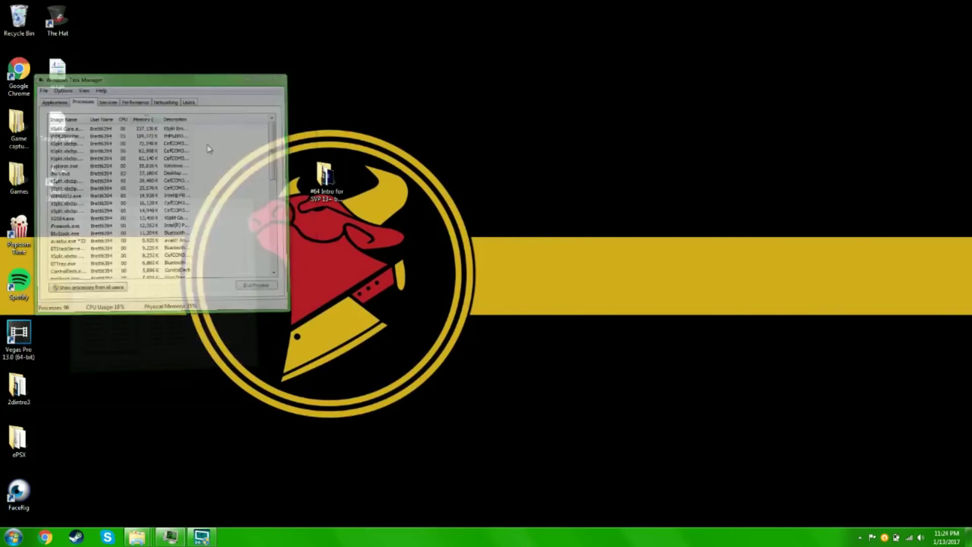